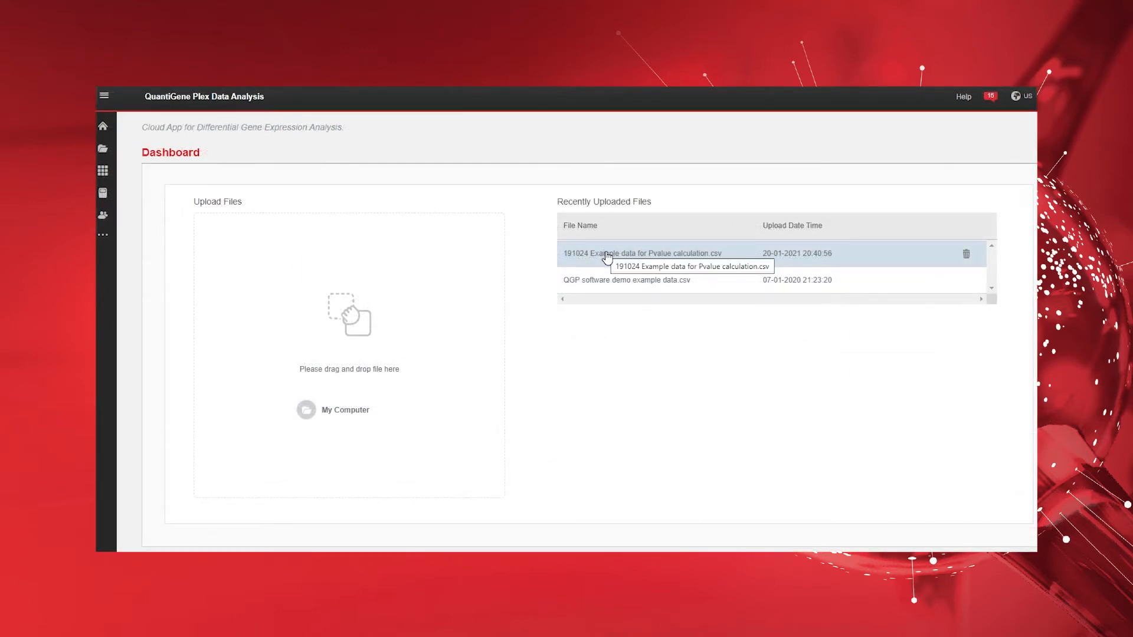
Open 191024 Example data for Pvalue calculation.csv and assign wells A7 to C7 the Background sample type
double_click(606, 254)
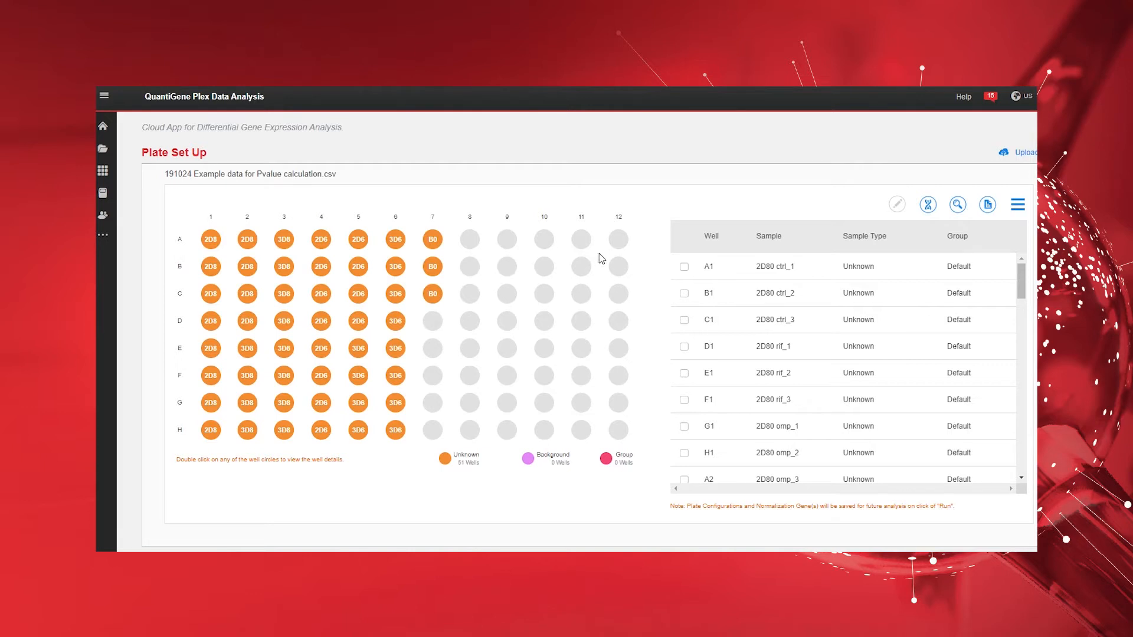
drag(432, 239, 433, 293)
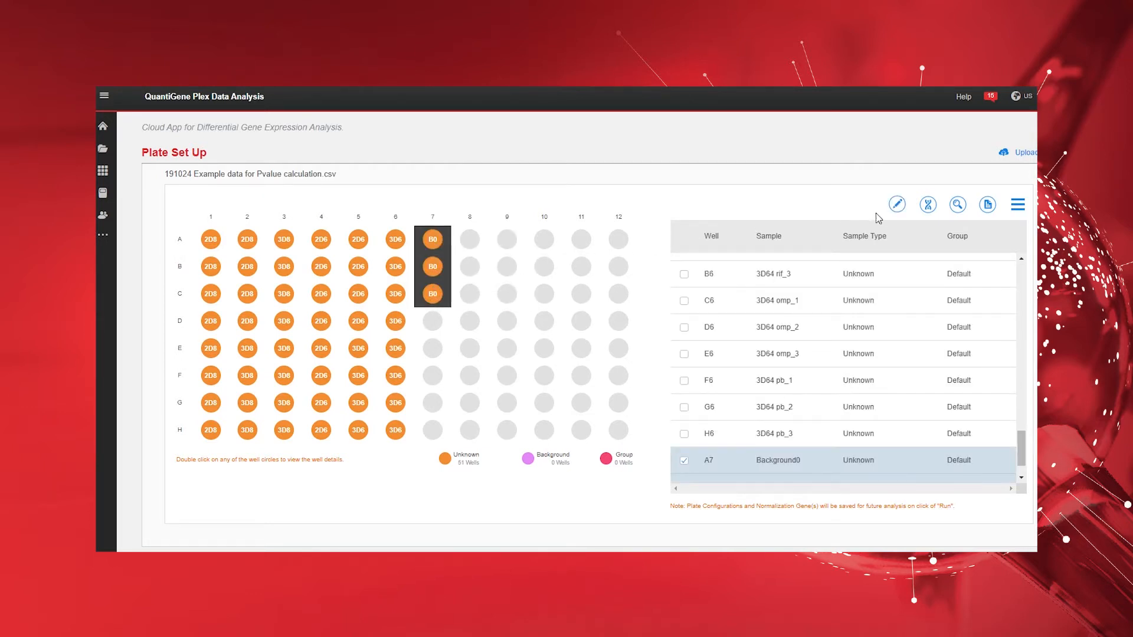
click(896, 206)
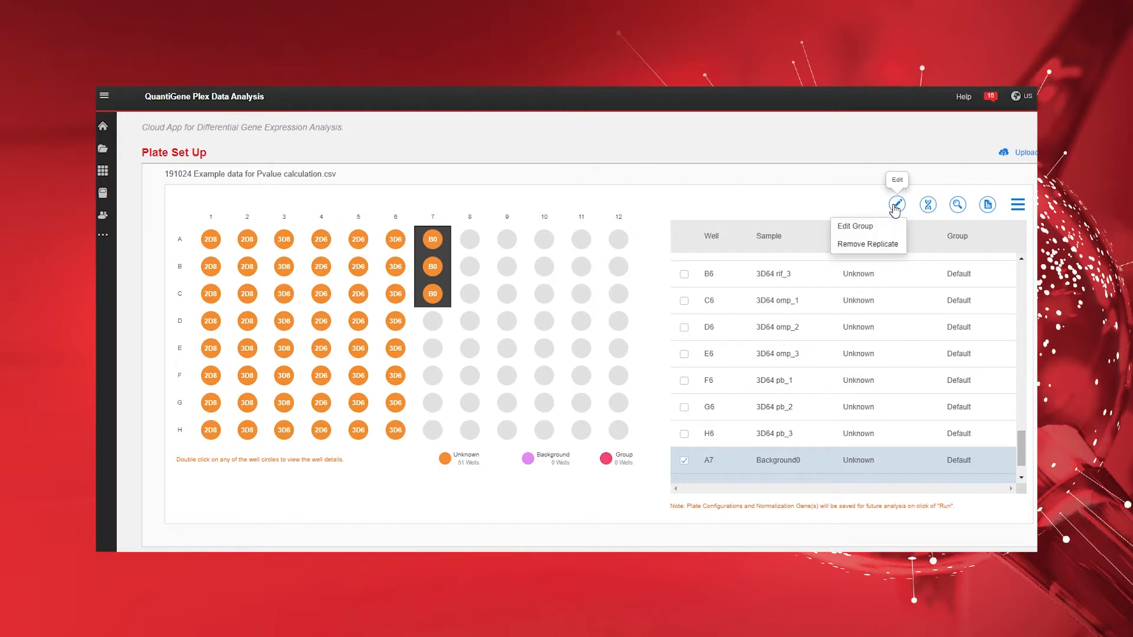
click(861, 228)
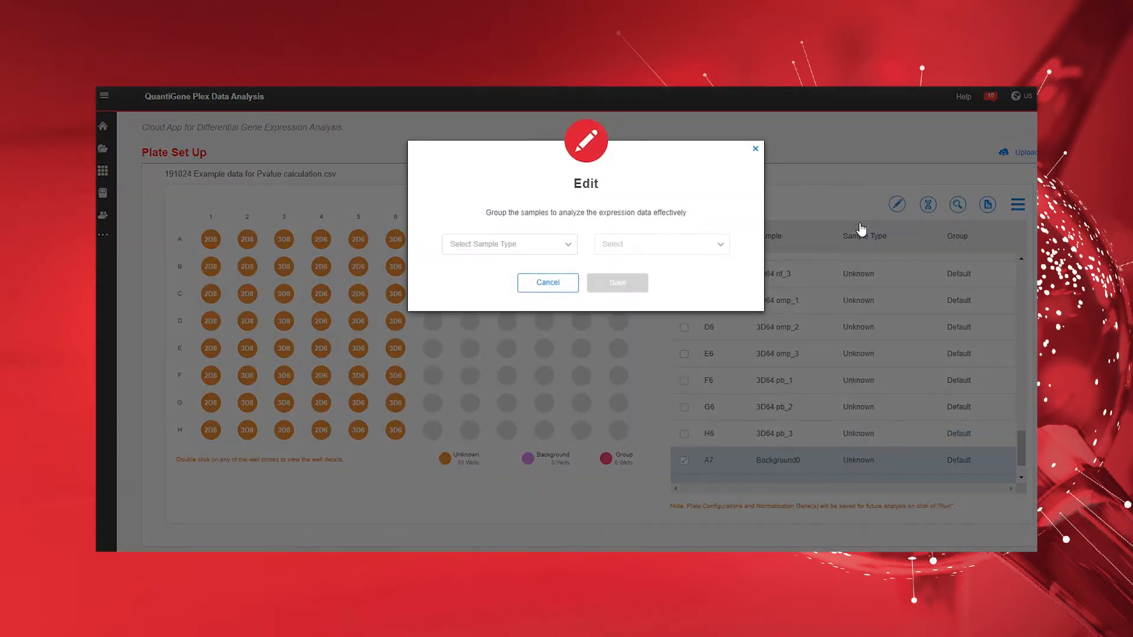
click(568, 252)
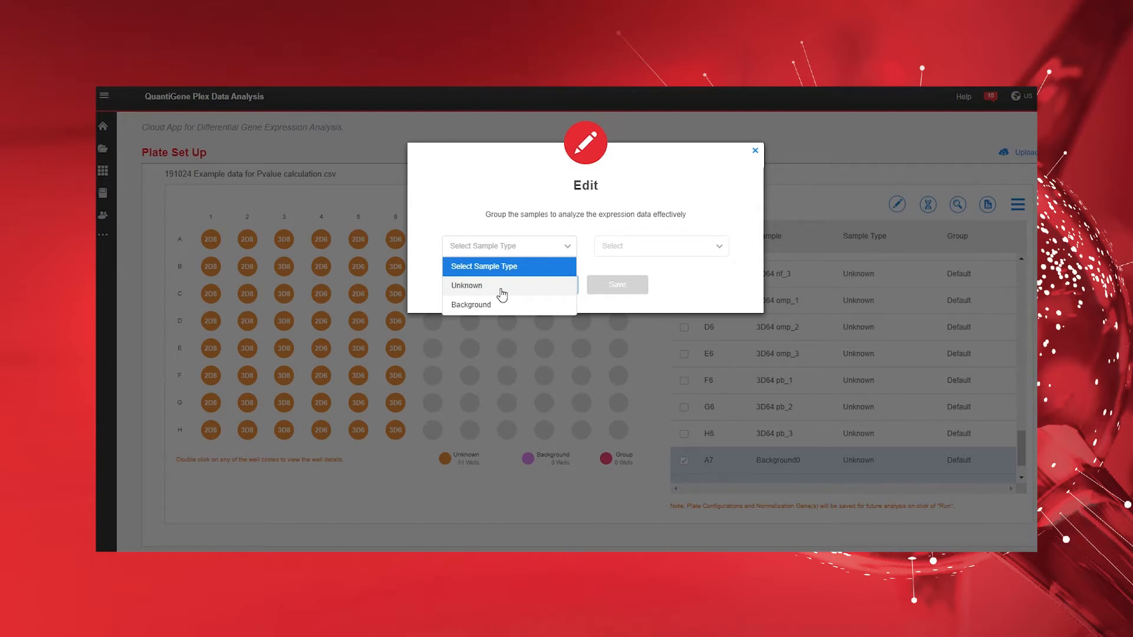
click(488, 305)
click(617, 285)
Assign wells A1 to C1 (2D80 ctrl_1 to ctrl_3) as Unknown samples to a new group named 2D Control
drag(196, 228, 227, 305)
click(897, 205)
click(531, 248)
click(524, 283)
click(727, 250)
click(647, 284)
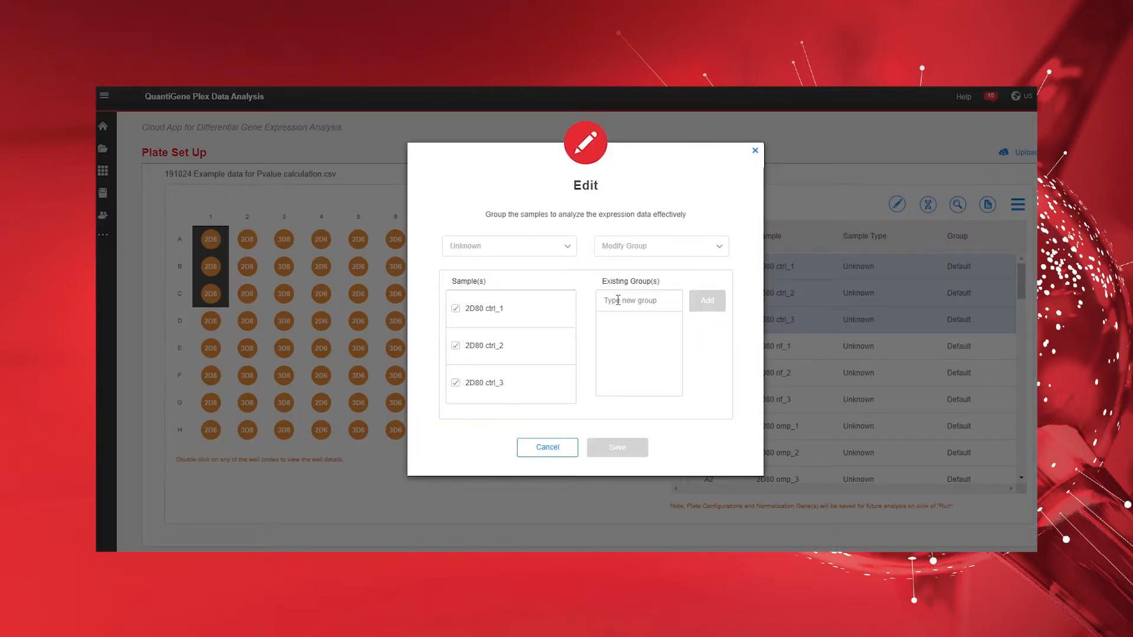
text(2D Control)
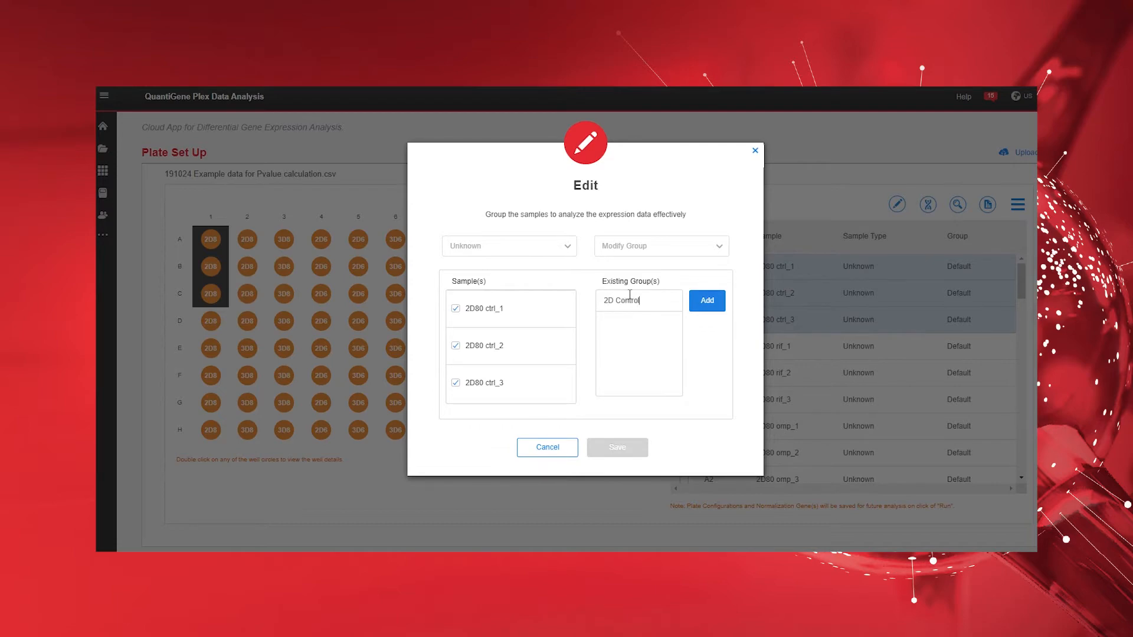
click(707, 302)
click(619, 447)
Start a group edit for wells H5 and A6 to H6 with sample type Unknown and the Modify Group option
click(359, 430)
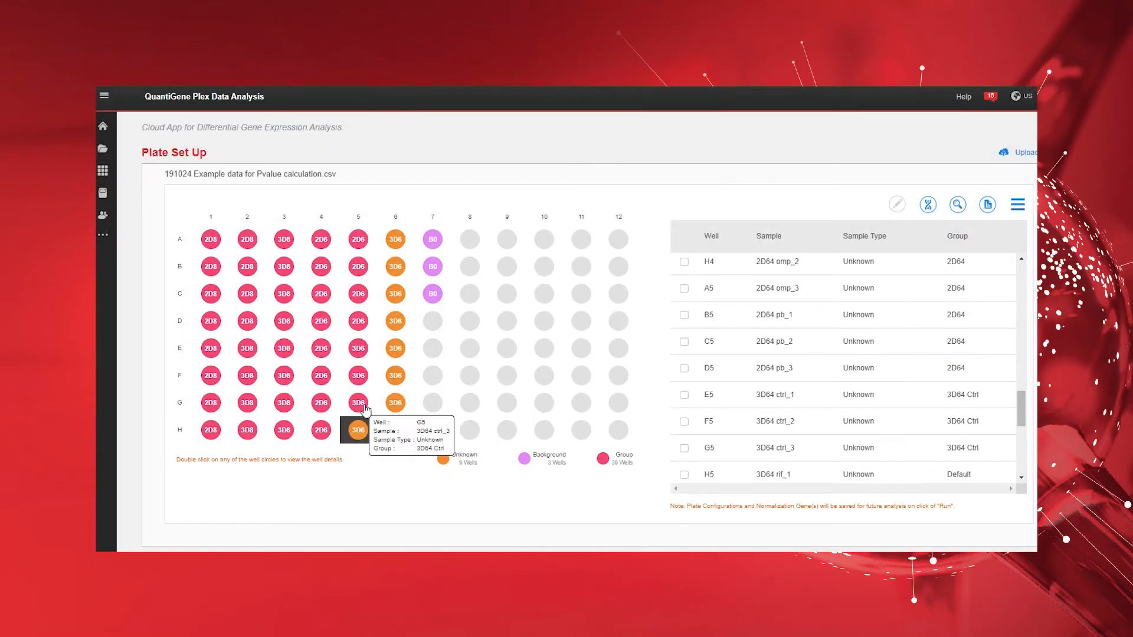
drag(394, 241, 396, 429)
click(897, 205)
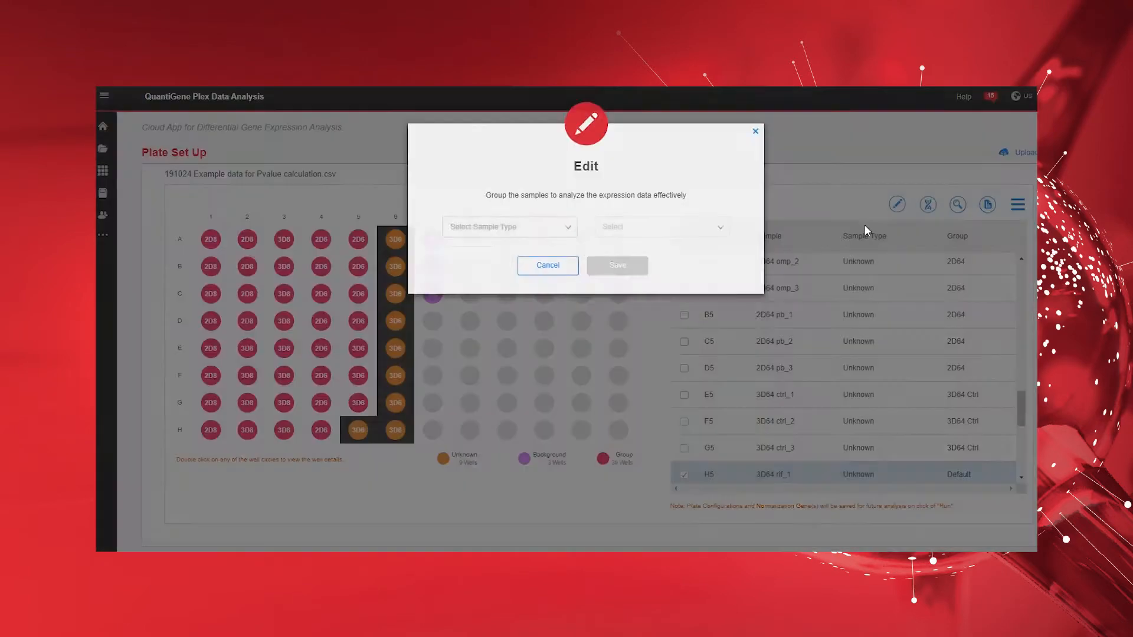
click(565, 248)
click(496, 287)
click(675, 250)
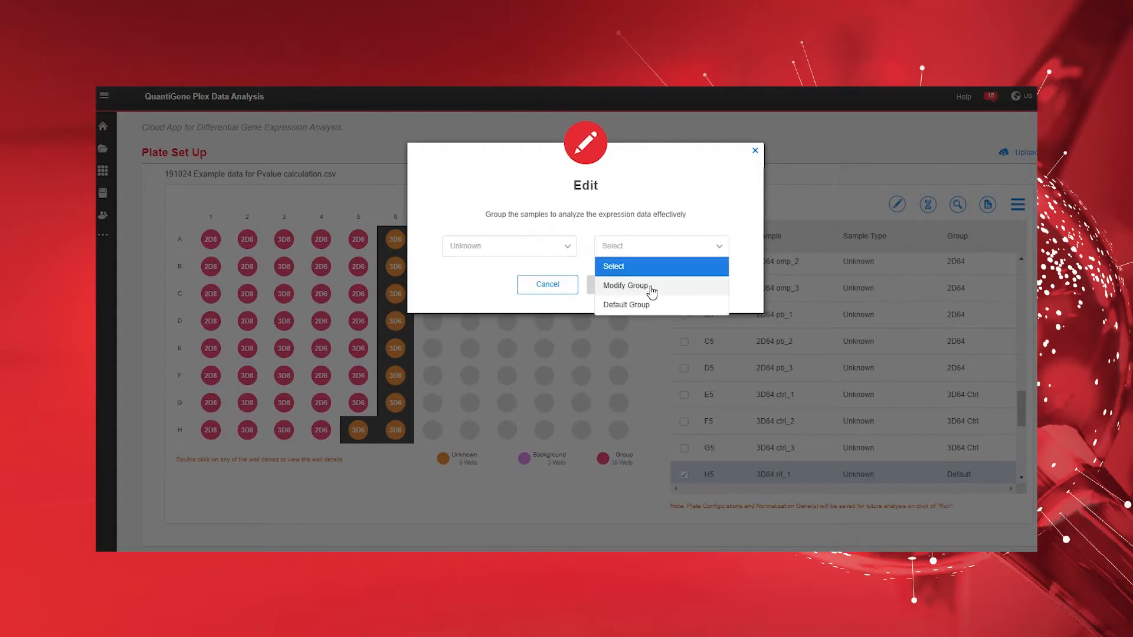
click(651, 286)
Include the 3D64 rif, omp and pb samples, replicates 1 to 3 of each, in the group assignment
click(457, 313)
click(457, 350)
click(454, 385)
drag(571, 319, 571, 346)
click(456, 320)
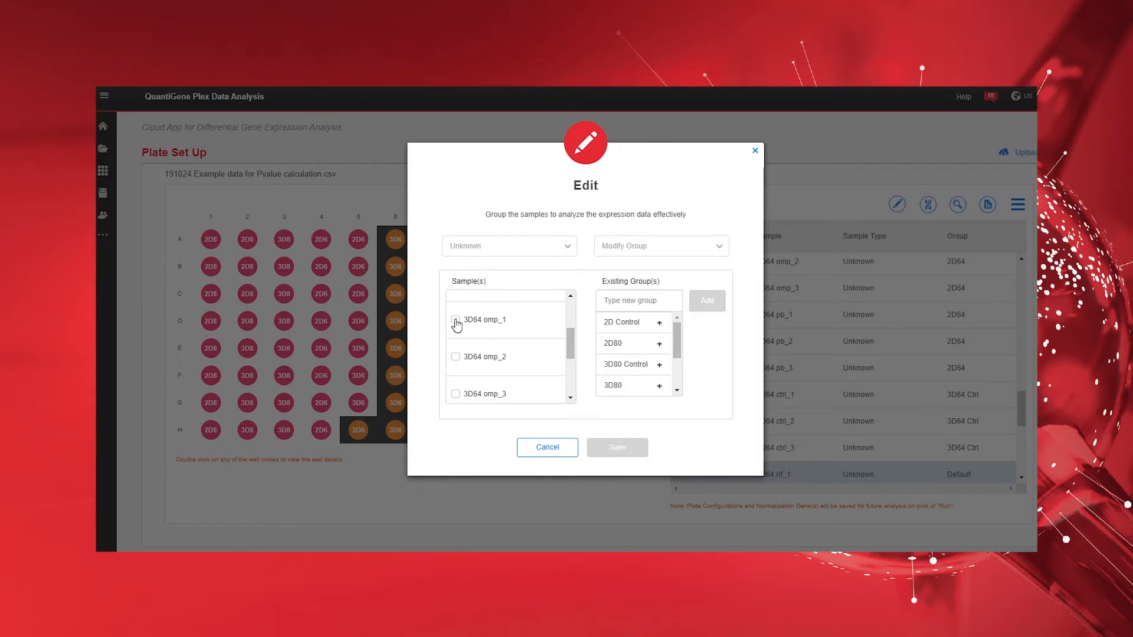
click(455, 358)
click(456, 393)
drag(571, 354, 573, 378)
click(456, 329)
click(455, 366)
click(455, 401)
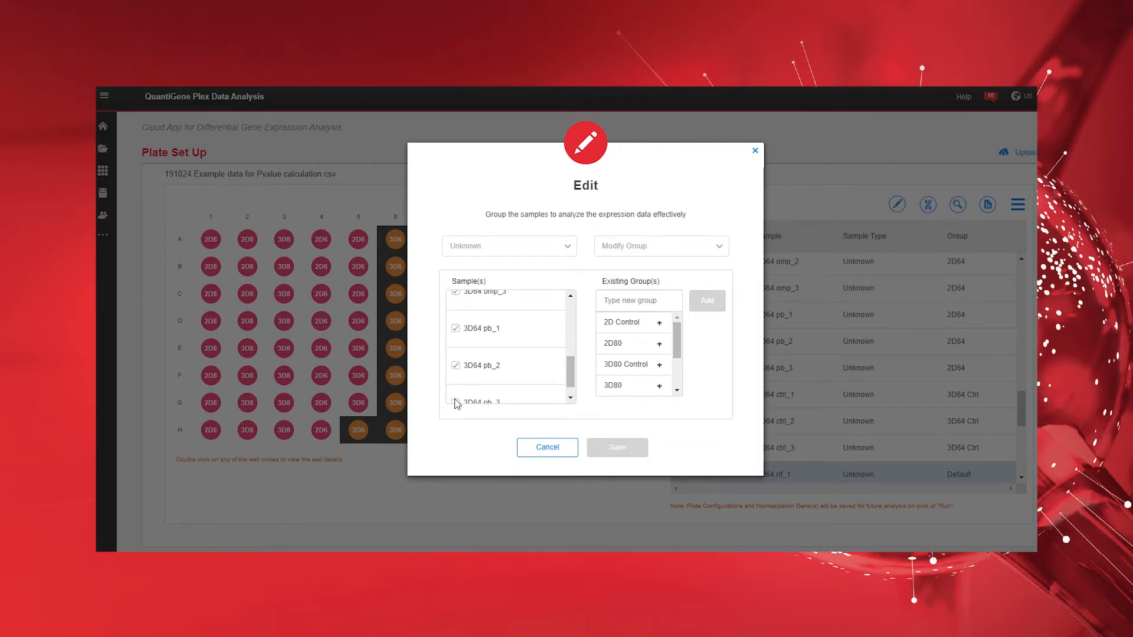
Add a new group named 3D64 Ctrol for the chosen samples and save the assignment
click(632, 299)
text(3)
key(BackSpace)
text(3D64 Ct)
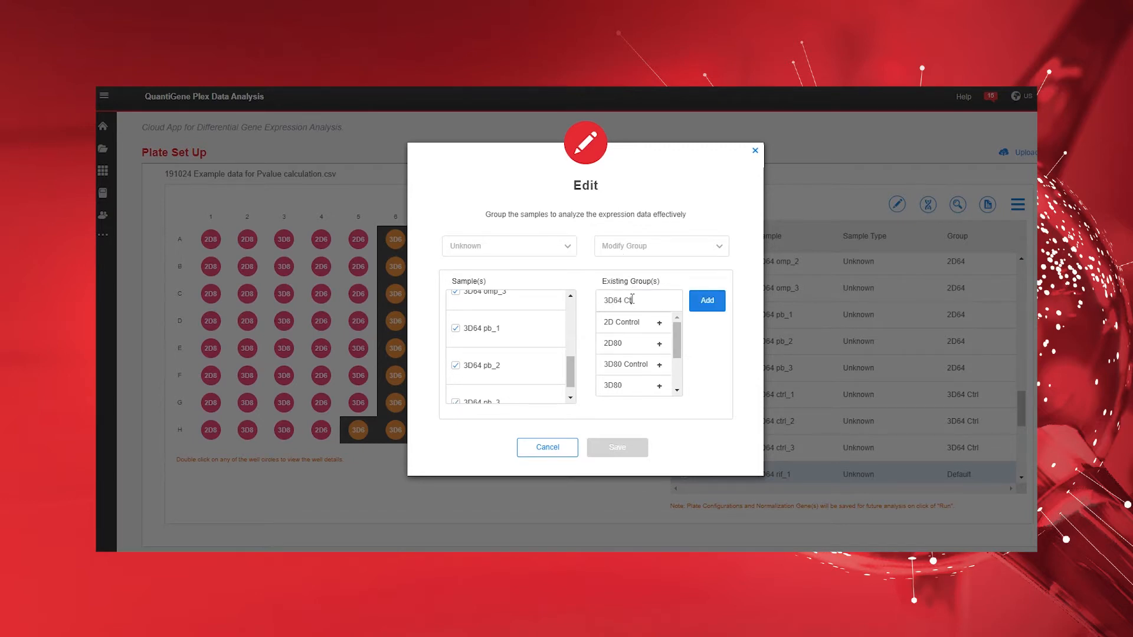
text(rol)
click(705, 302)
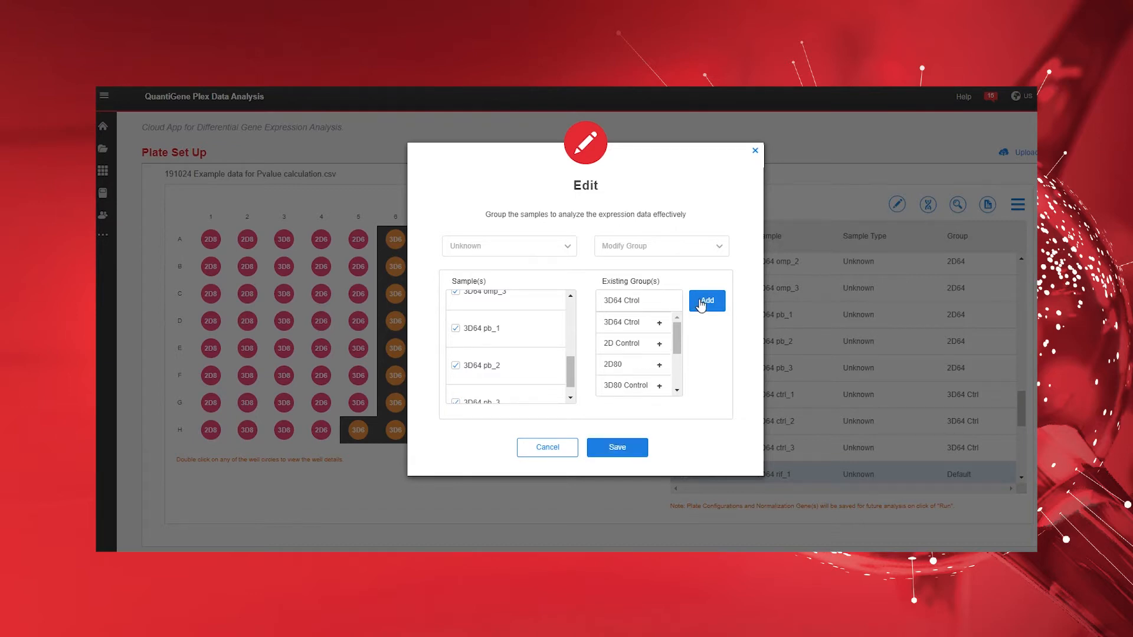
click(617, 447)
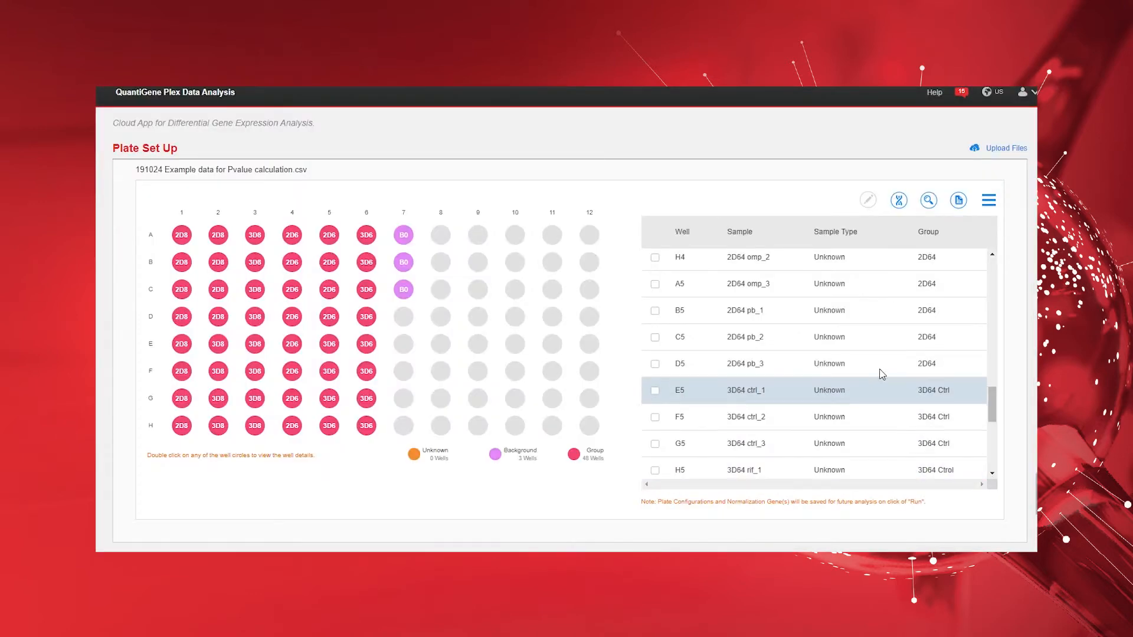
Start selecting normalization genes and add GAPDH and GUSB from the available genes
click(900, 200)
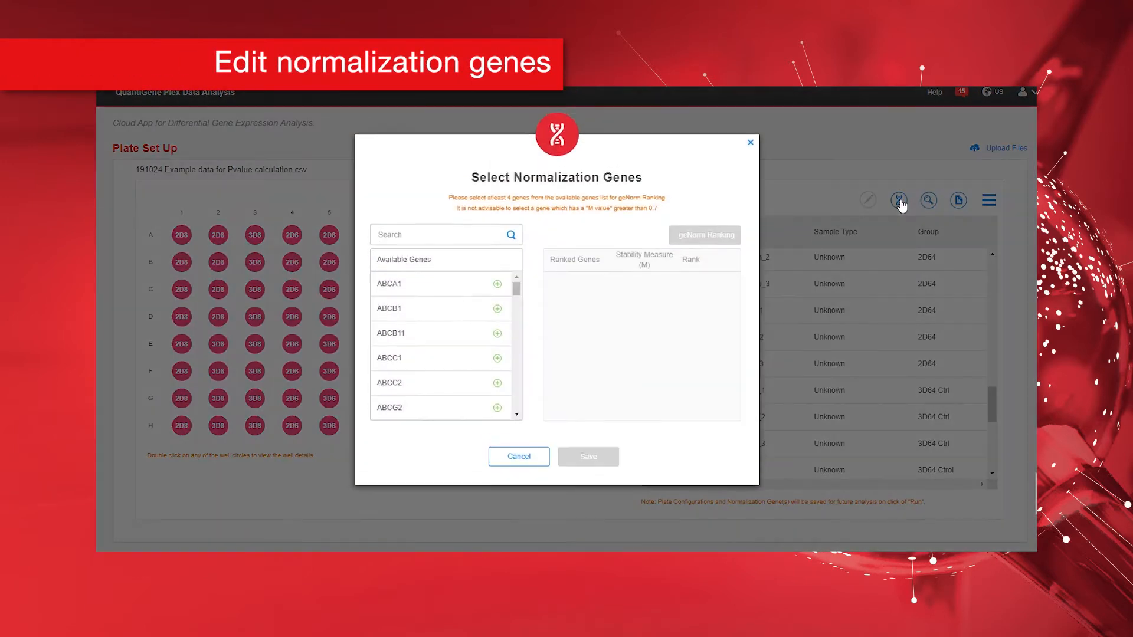
click(516, 419)
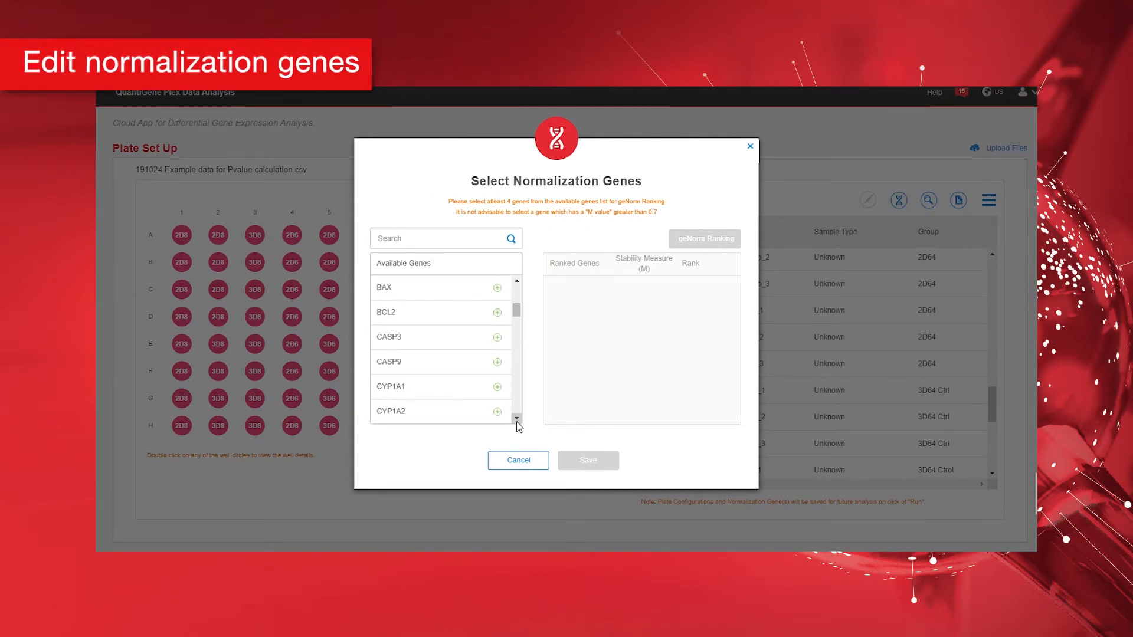
click(516, 419)
click(517, 419)
click(517, 419)
click(517, 419)
click(516, 419)
click(517, 419)
click(516, 419)
click(516, 419)
click(516, 419)
click(516, 419)
click(516, 419)
click(517, 419)
click(517, 419)
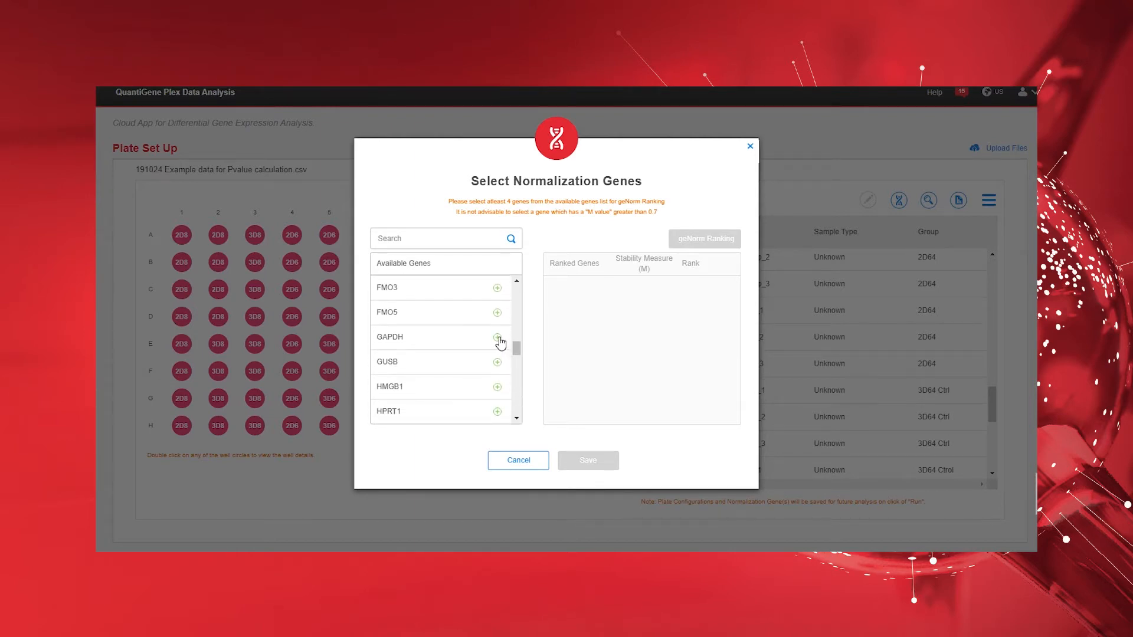
click(497, 338)
click(497, 338)
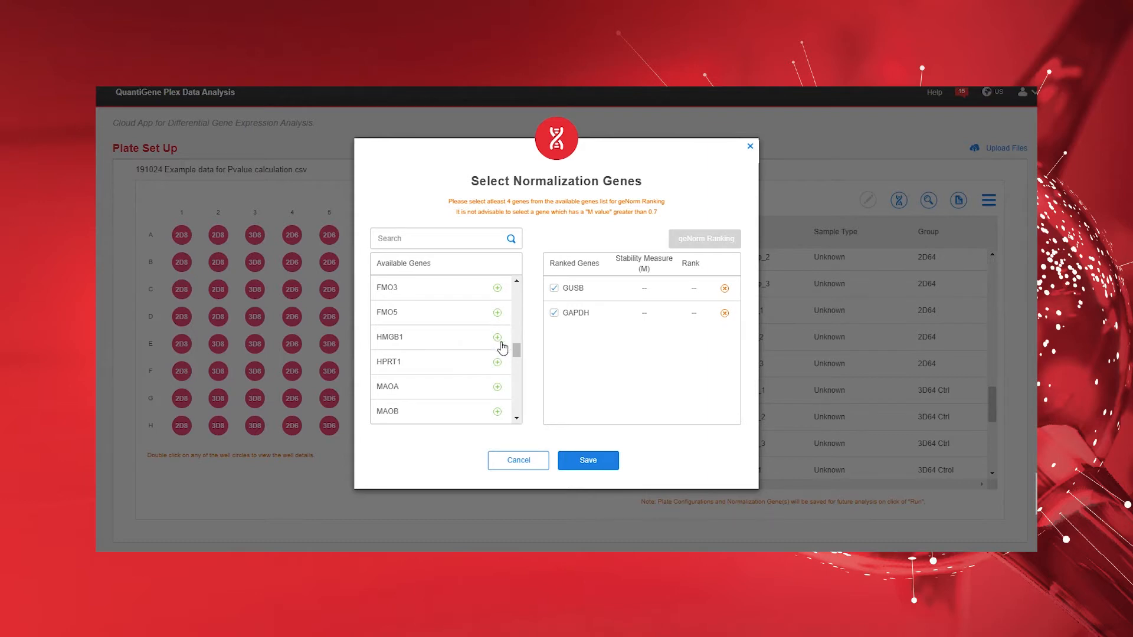
Add ACTB, HPRT1, POLR2A and PPIB to the genes for ranking
drag(517, 350, 517, 296)
click(497, 344)
drag(519, 299, 517, 357)
click(497, 293)
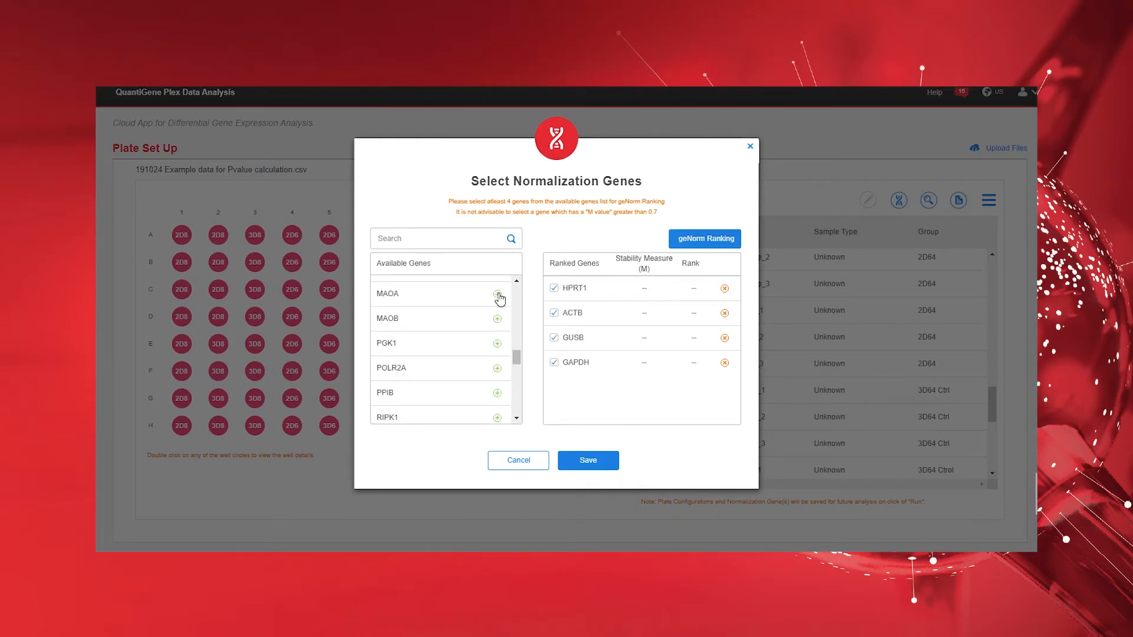
click(498, 369)
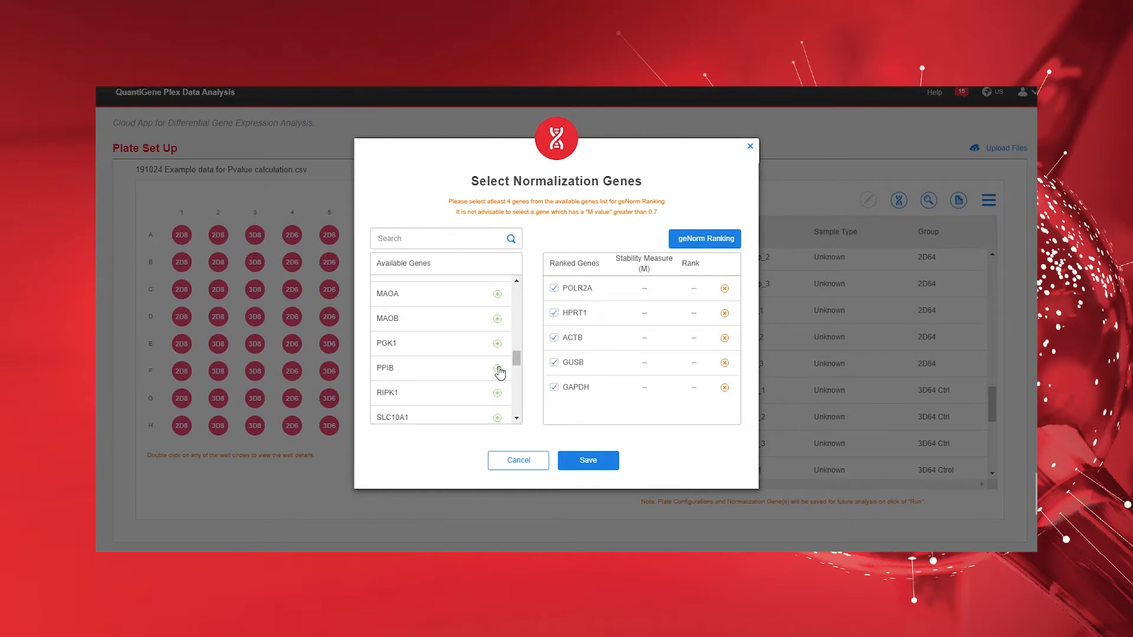
click(497, 368)
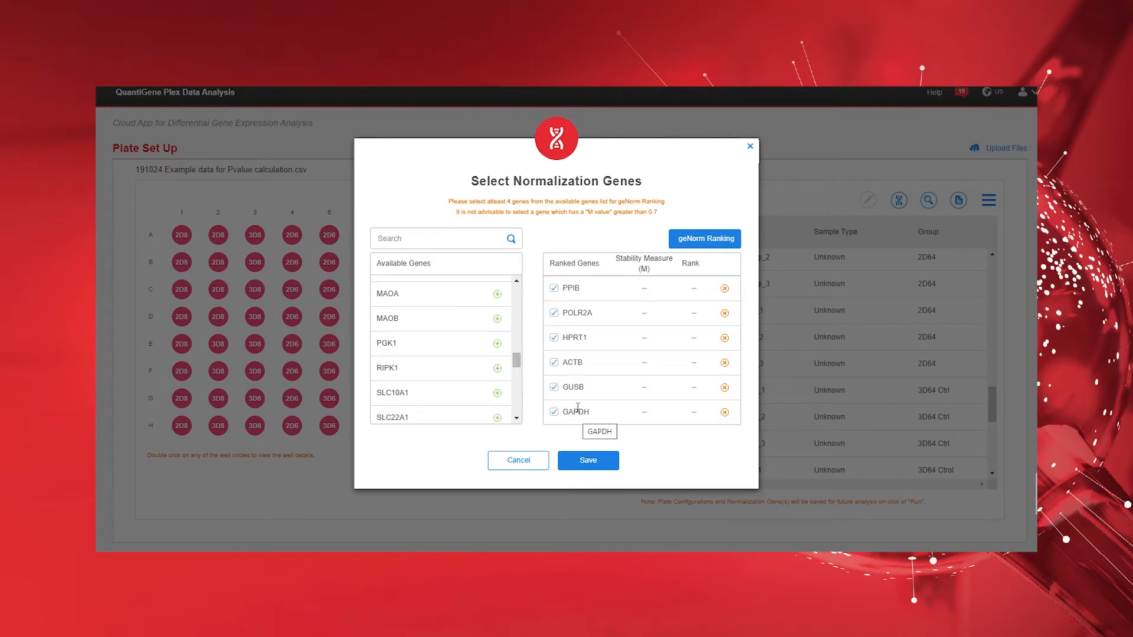
Run the geNorm ranking and save GUSB, POLR2A and PPIB as the normalization genes
click(699, 245)
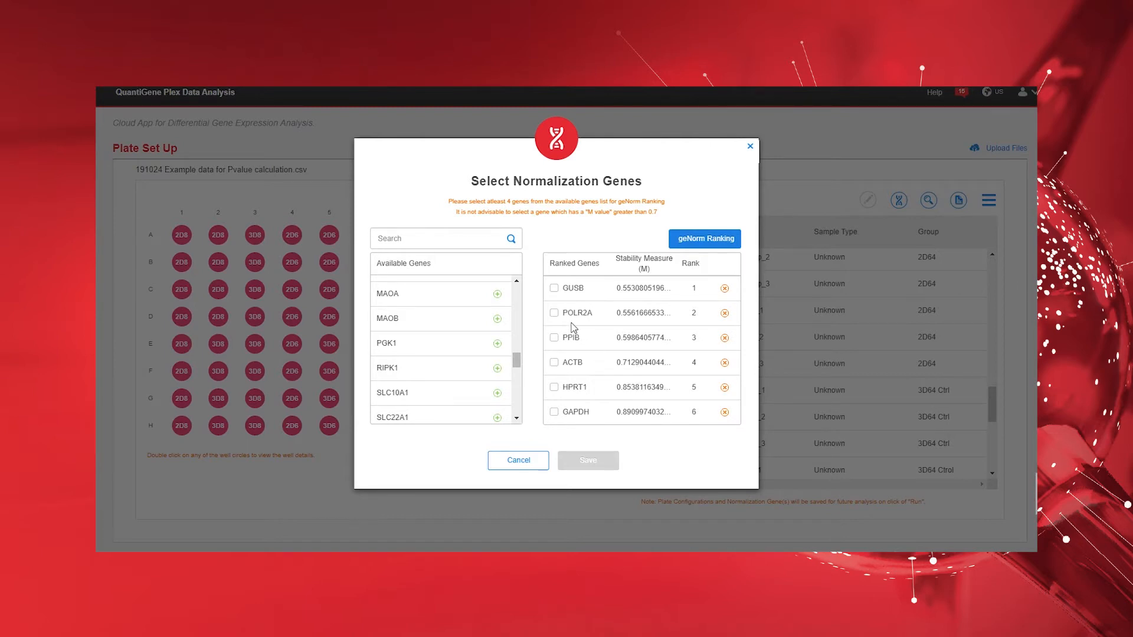
click(553, 289)
click(554, 313)
click(553, 339)
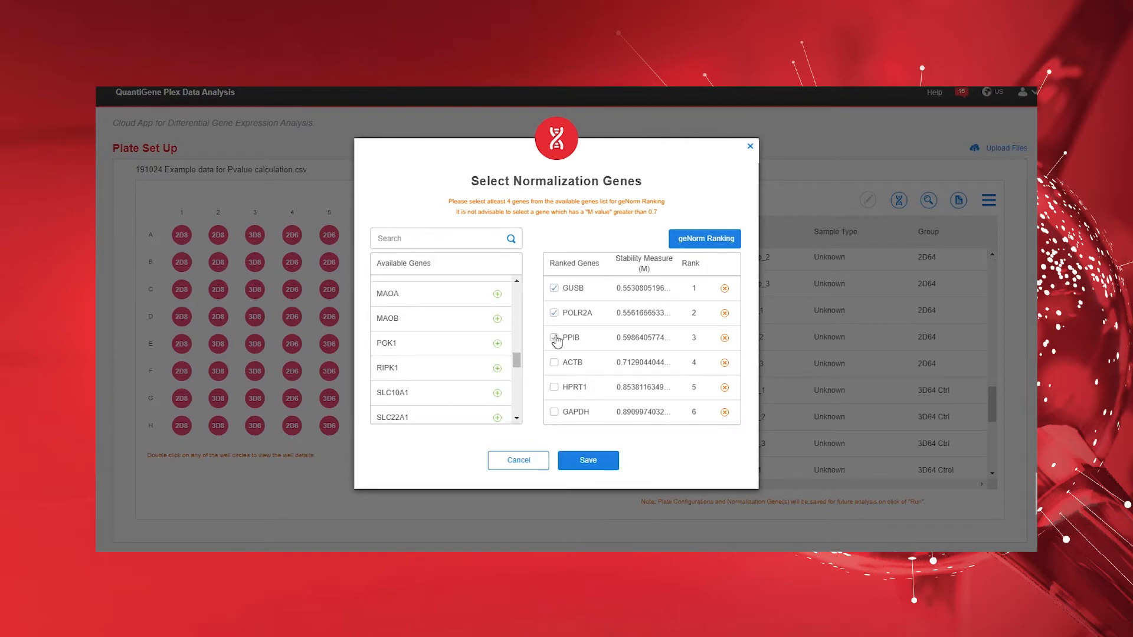
click(588, 462)
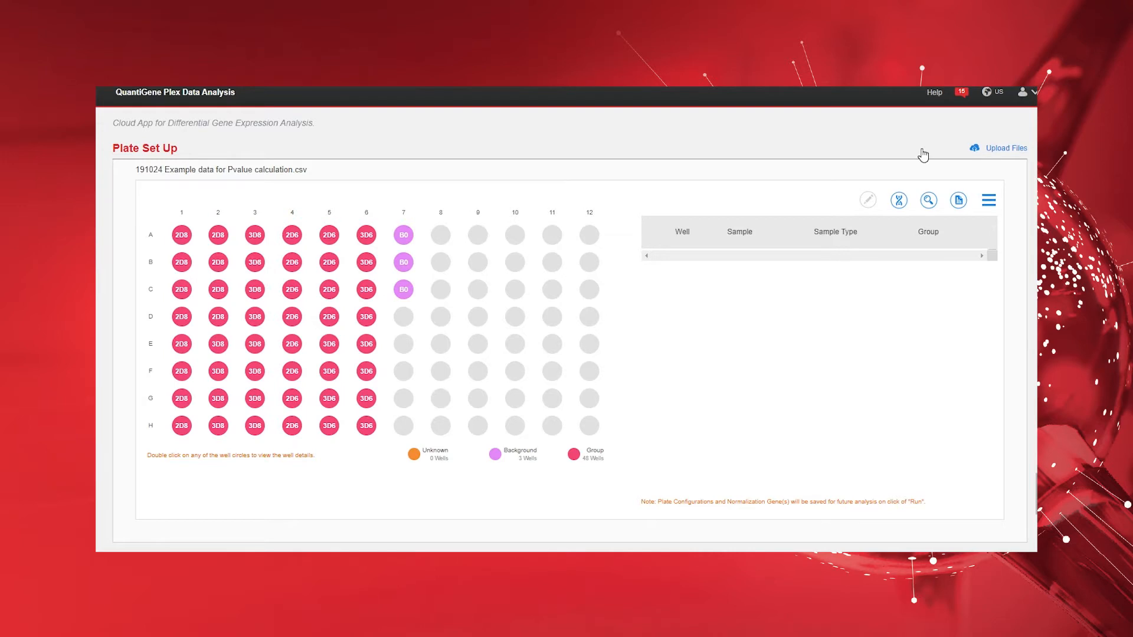
Check the QC settings and display the Limit Of Detection data in the quality control view
click(928, 202)
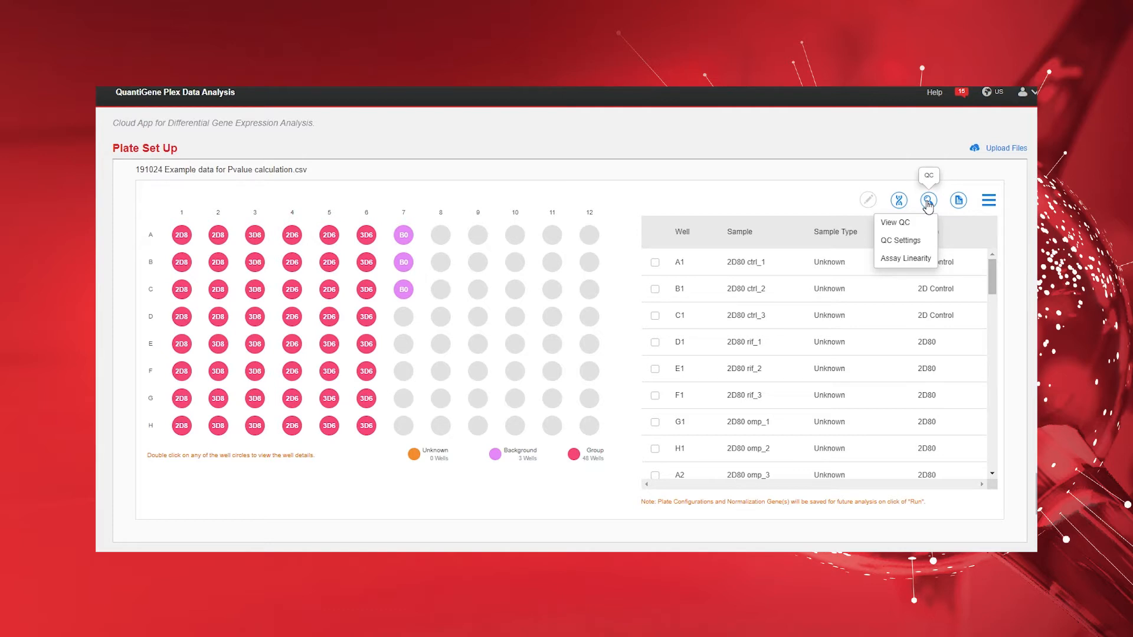
click(912, 246)
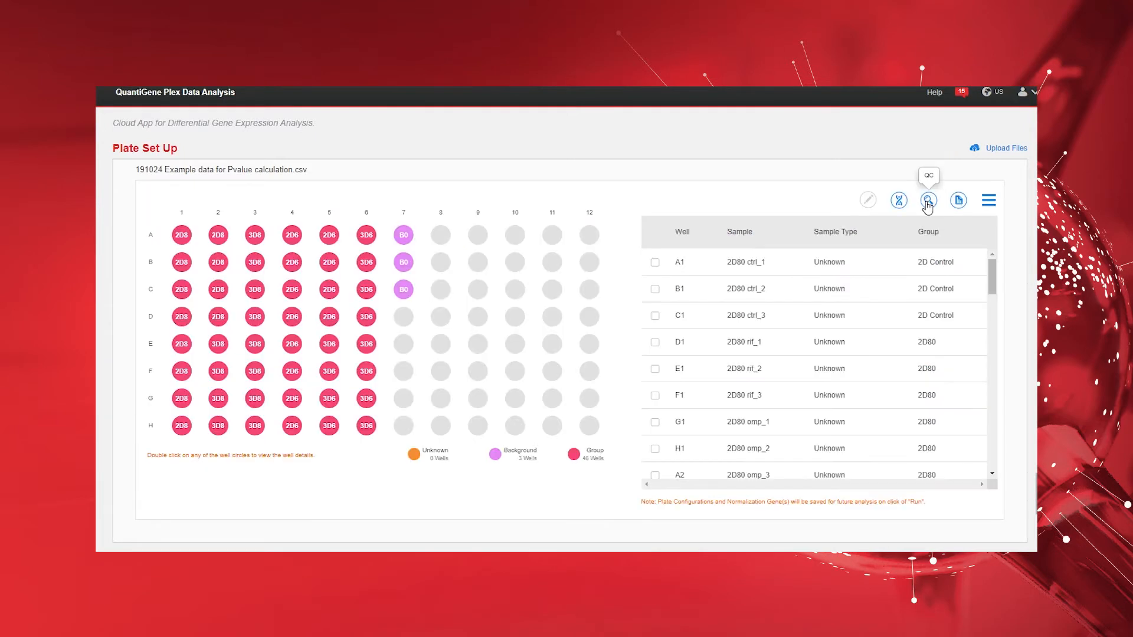
click(928, 202)
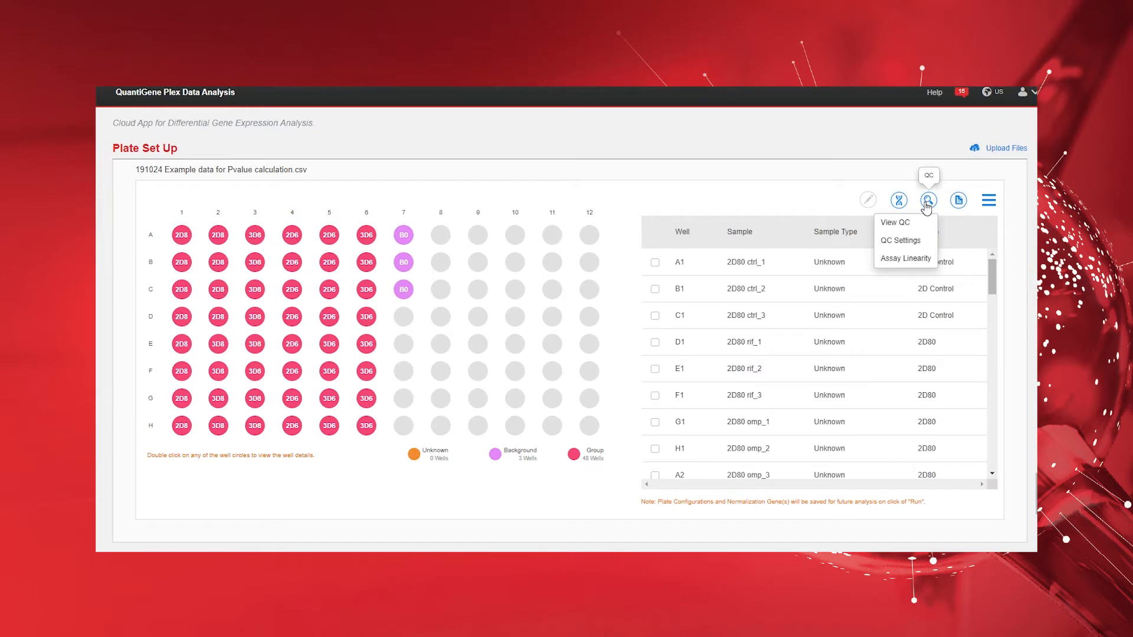
click(897, 223)
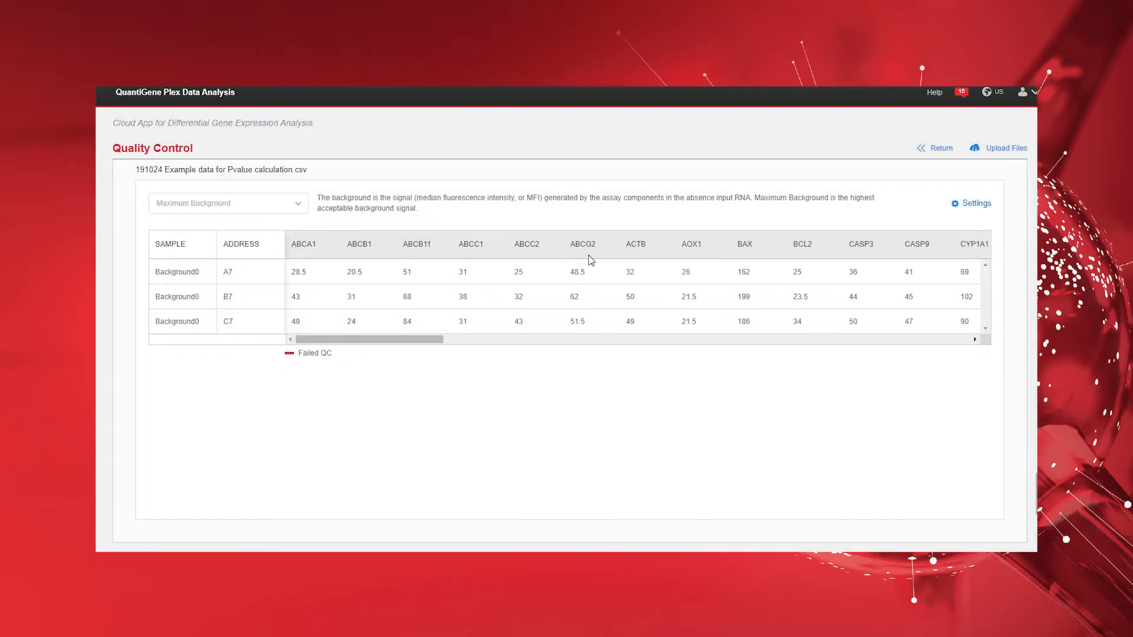
click(301, 204)
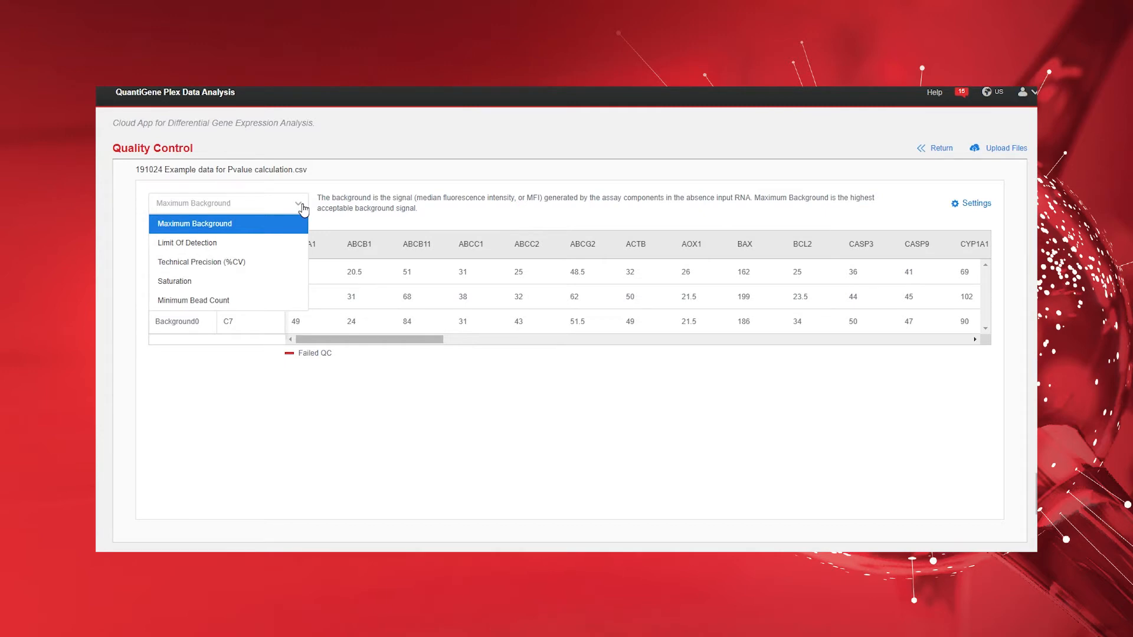
click(293, 244)
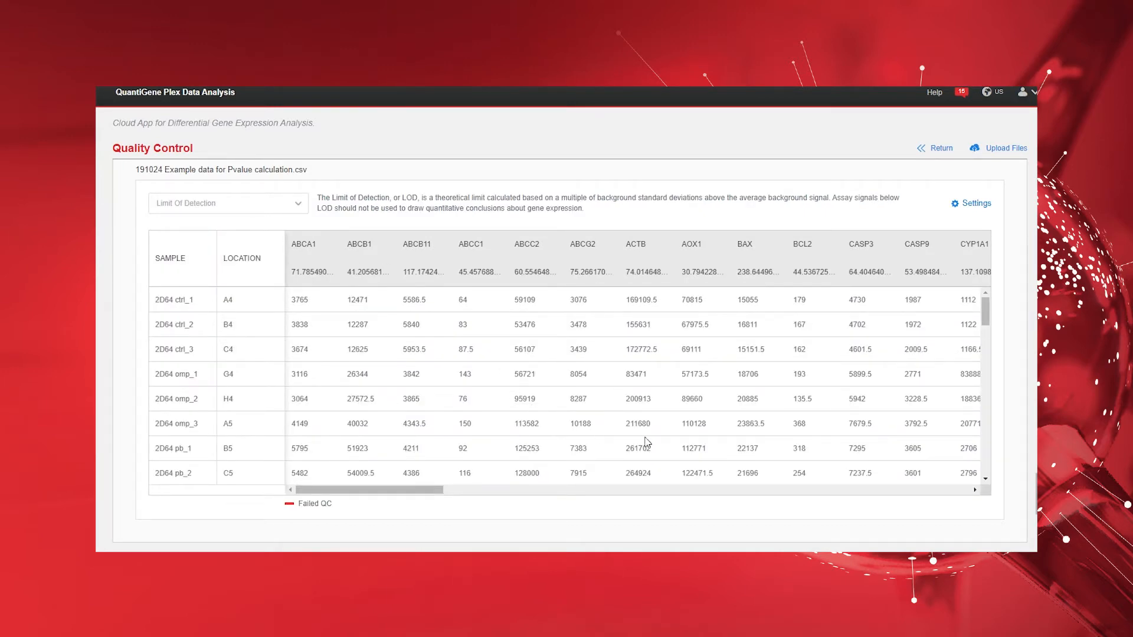
Examine the 3D64 samples for signals below the limit of detection, including ABCC1, and return to the plate setup
drag(988, 312, 996, 407)
drag(814, 355, 790, 354)
drag(459, 327, 466, 358)
click(460, 356)
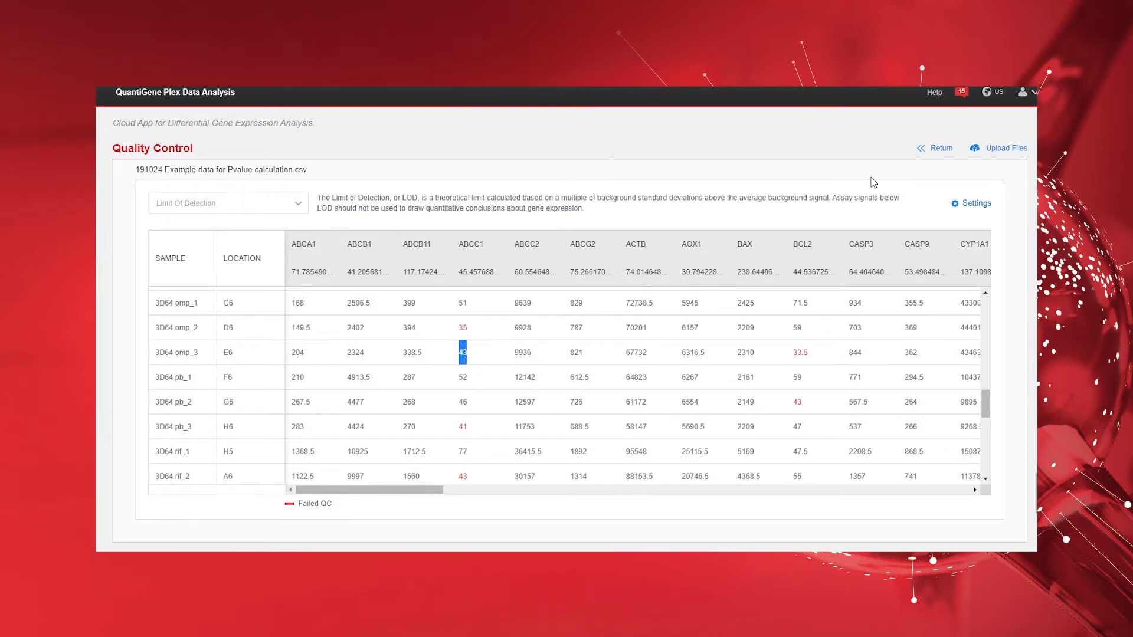
click(921, 149)
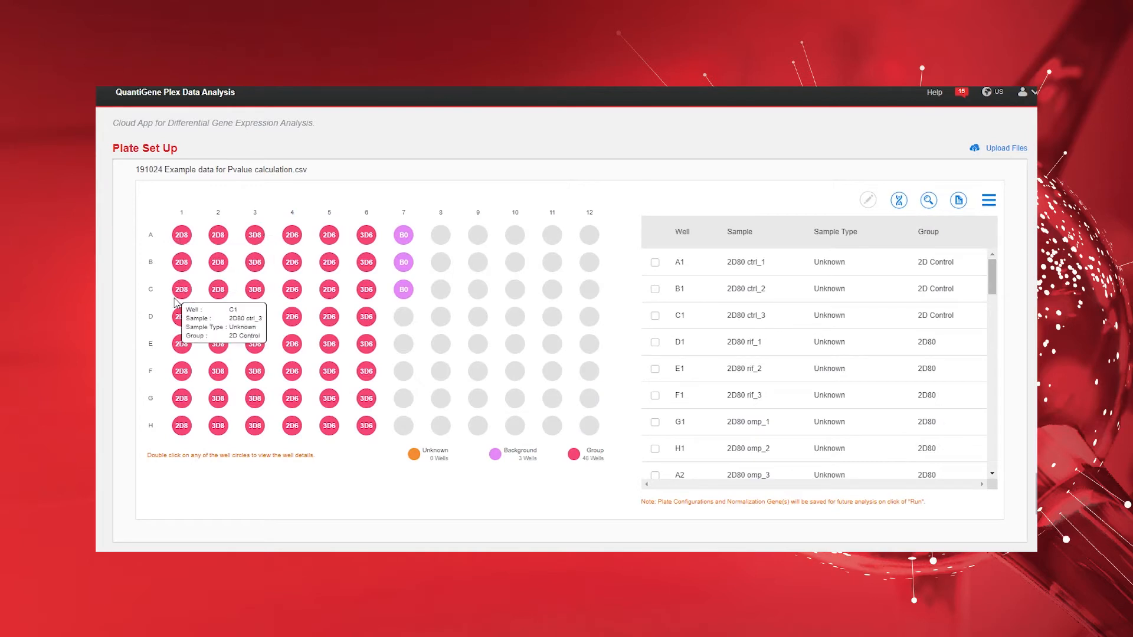
Select wells D1 to F1 and D2 to F2 on the plate and open their Assay Linearity check
drag(182, 317, 183, 369)
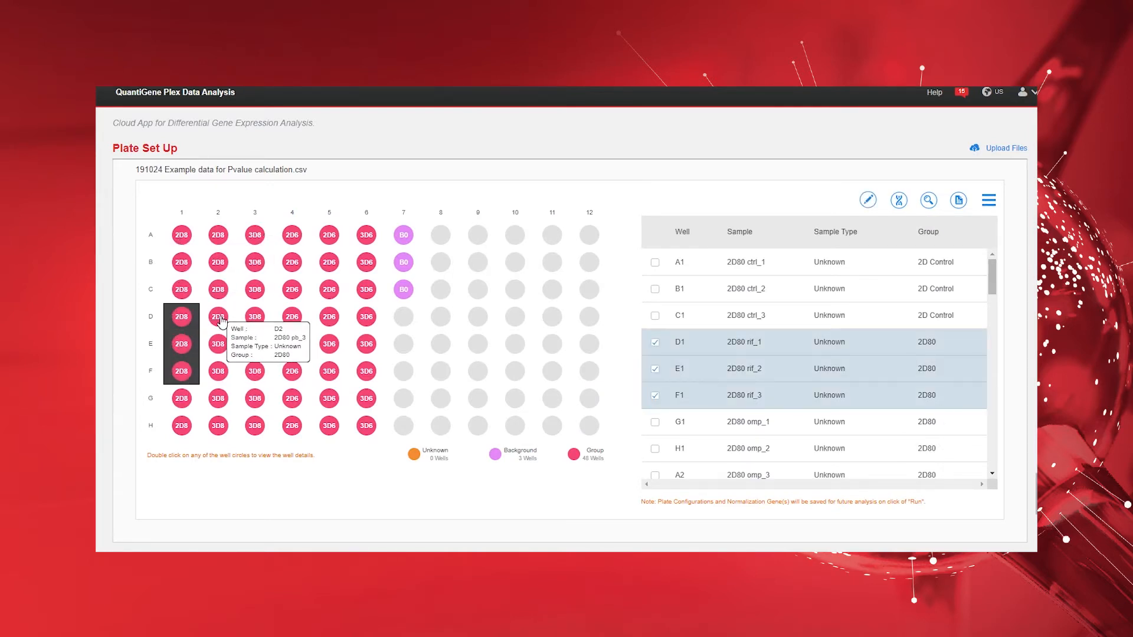
drag(220, 319, 223, 370)
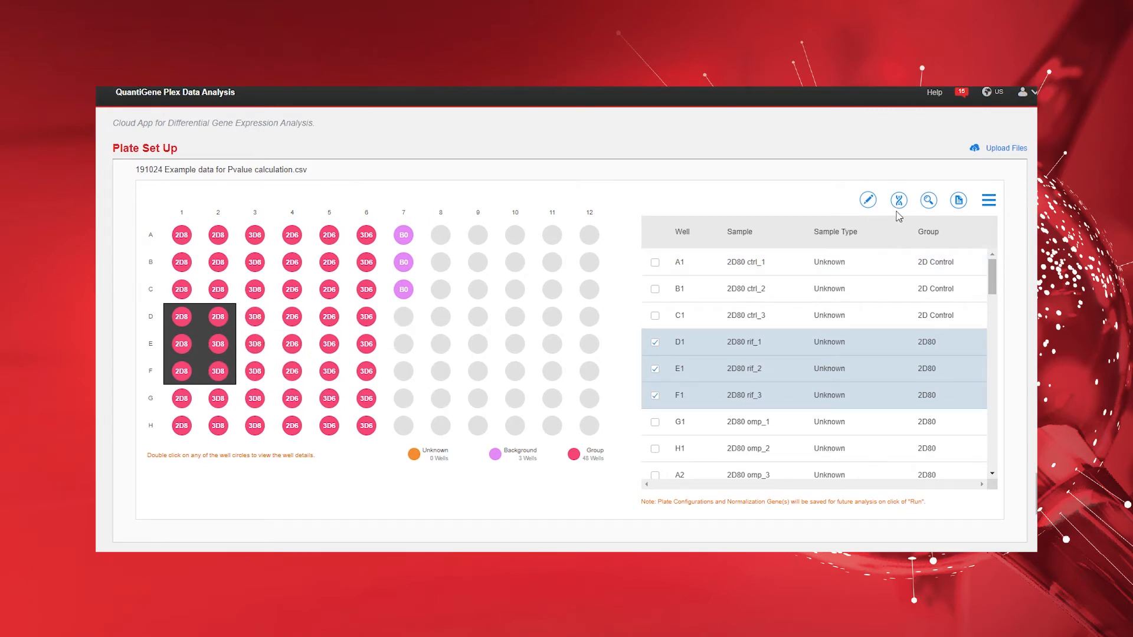
click(929, 201)
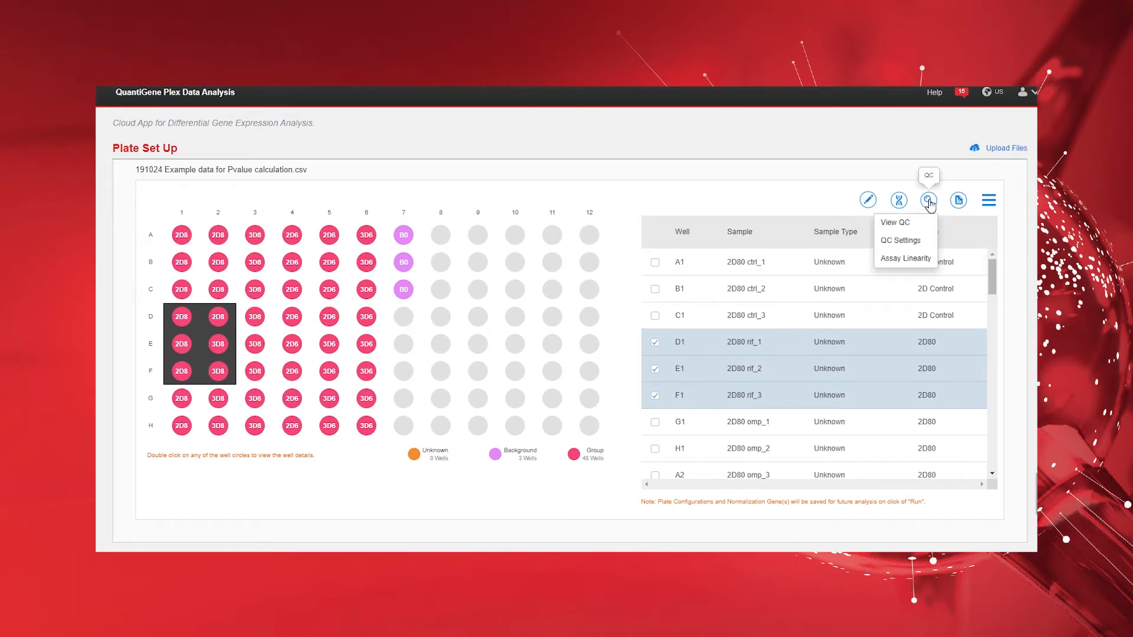
click(916, 260)
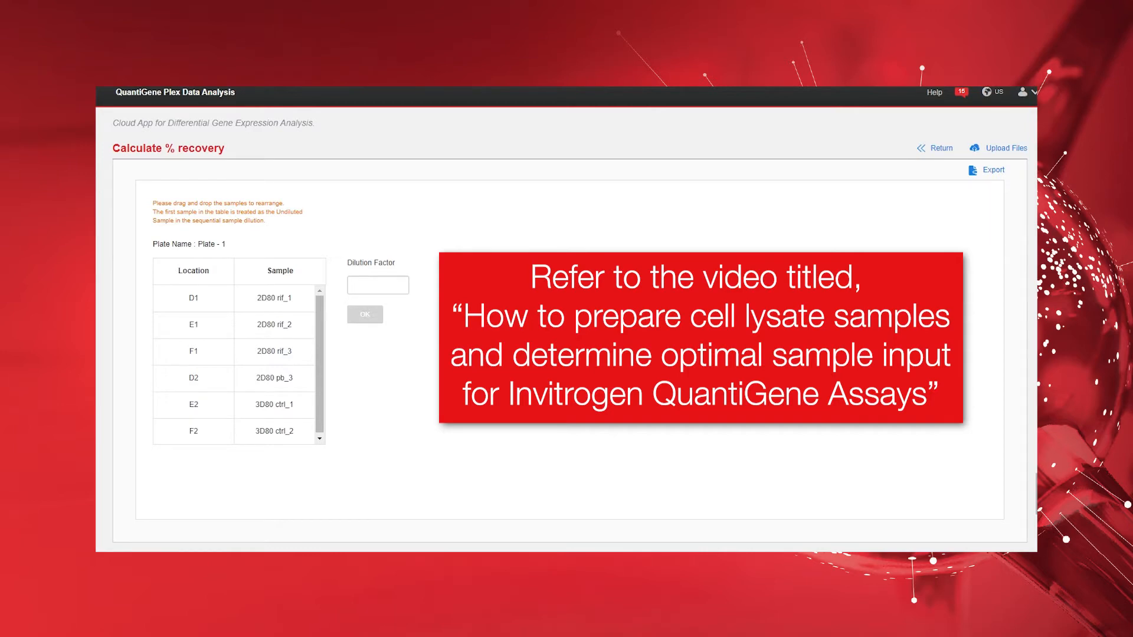
Calculate the percent recovery of the selected samples with a dilution factor of 3
click(373, 285)
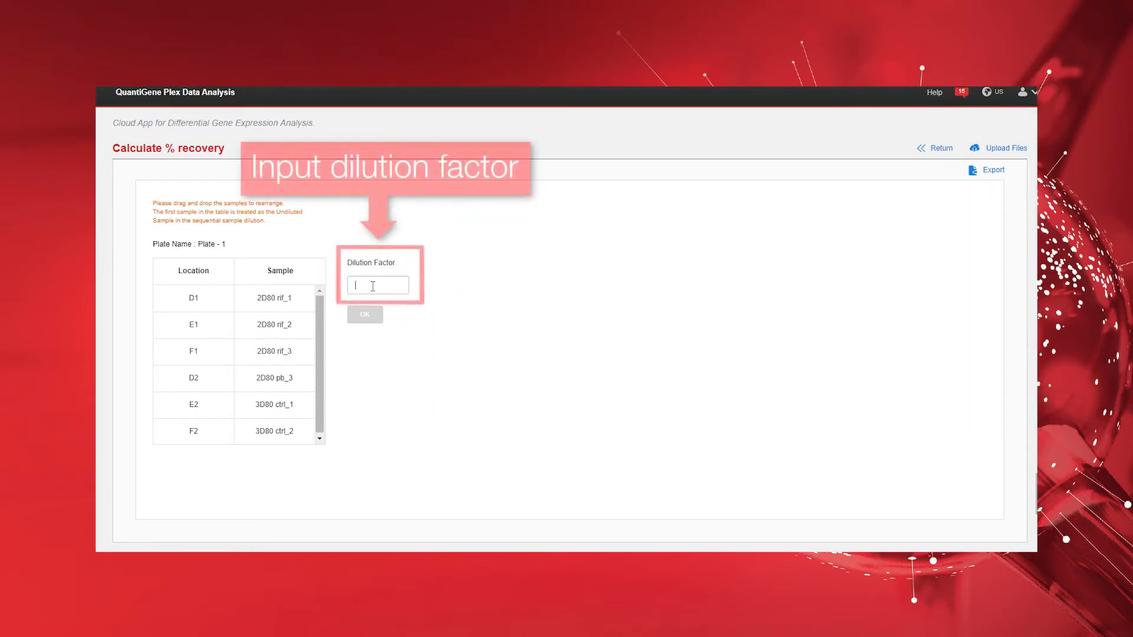
text(3)
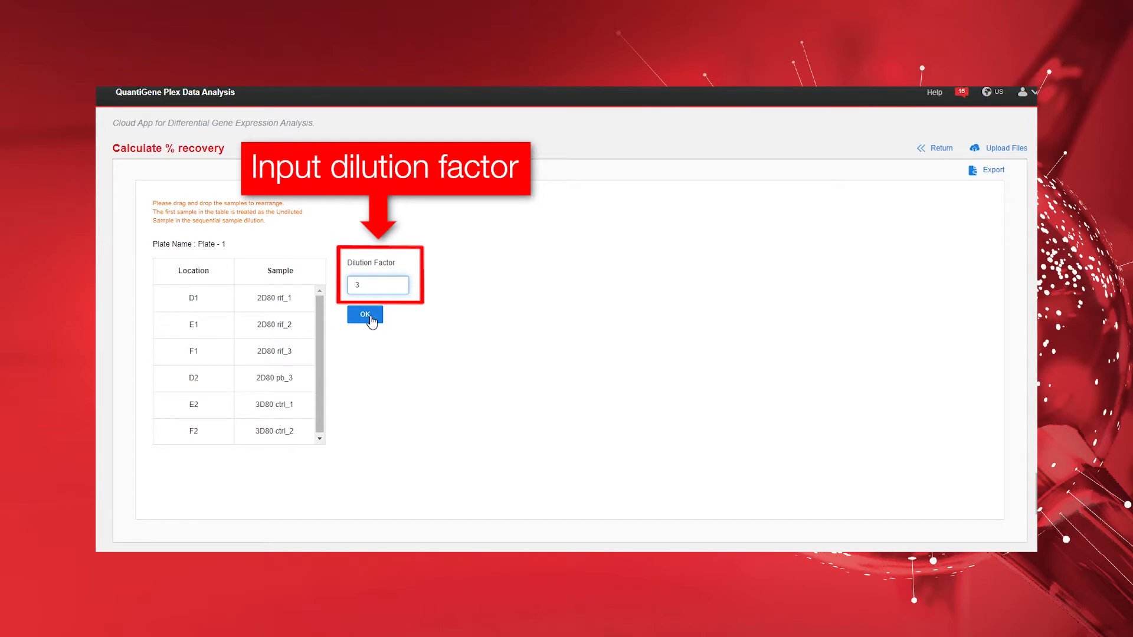
click(373, 317)
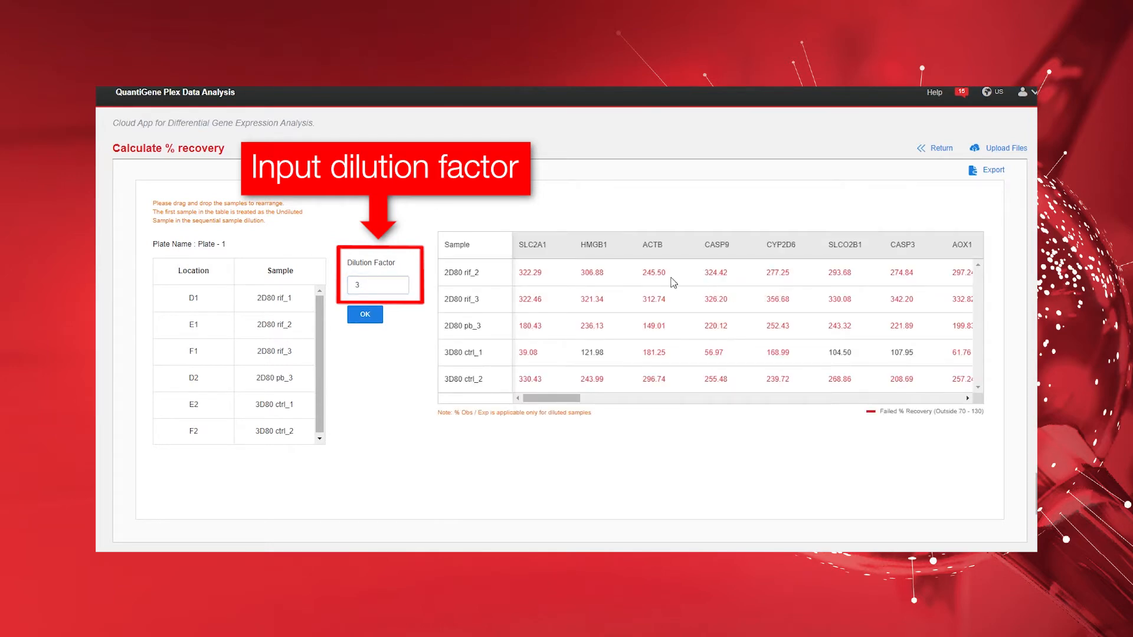
mouse_move(650, 284)
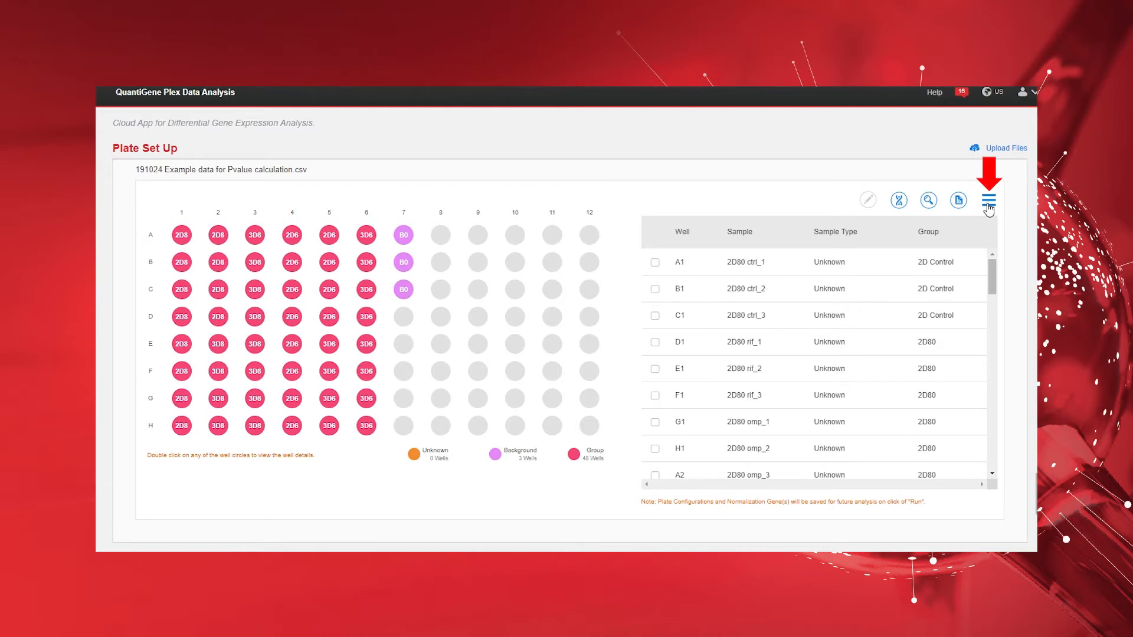
Run the plate analysis and look over the normalized expression of the targets, including ACTB
click(987, 204)
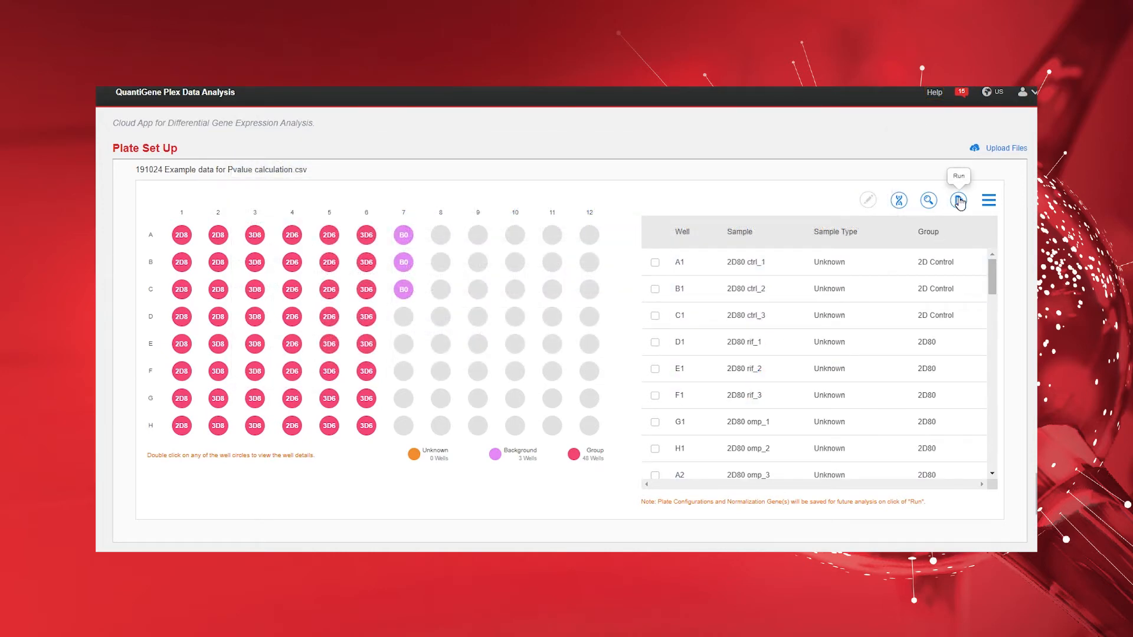
click(959, 201)
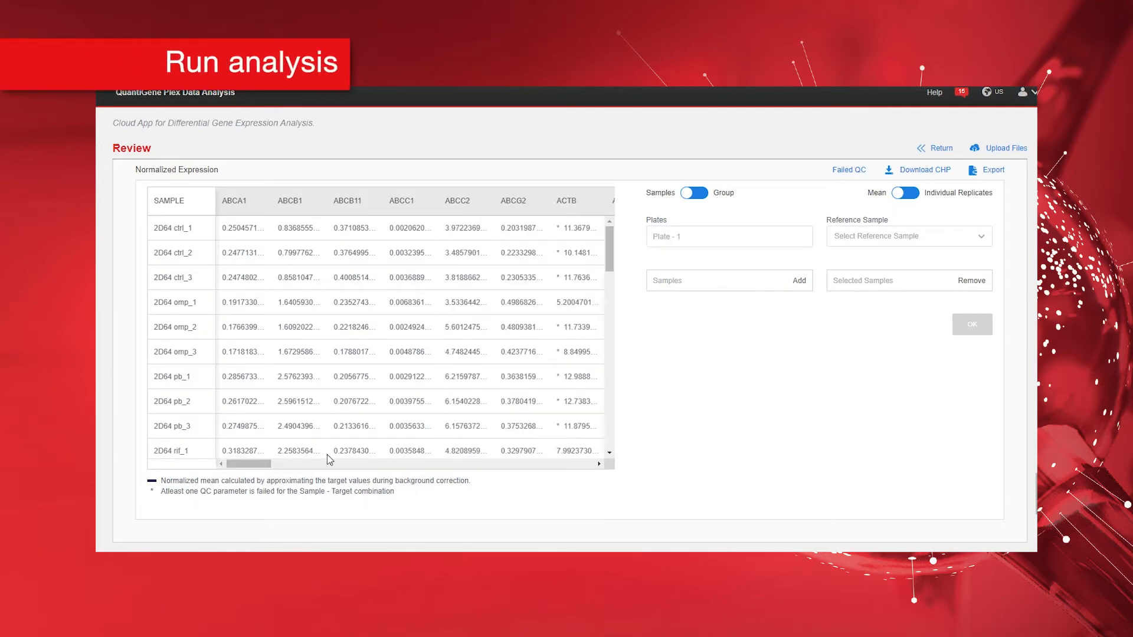
drag(263, 469, 288, 468)
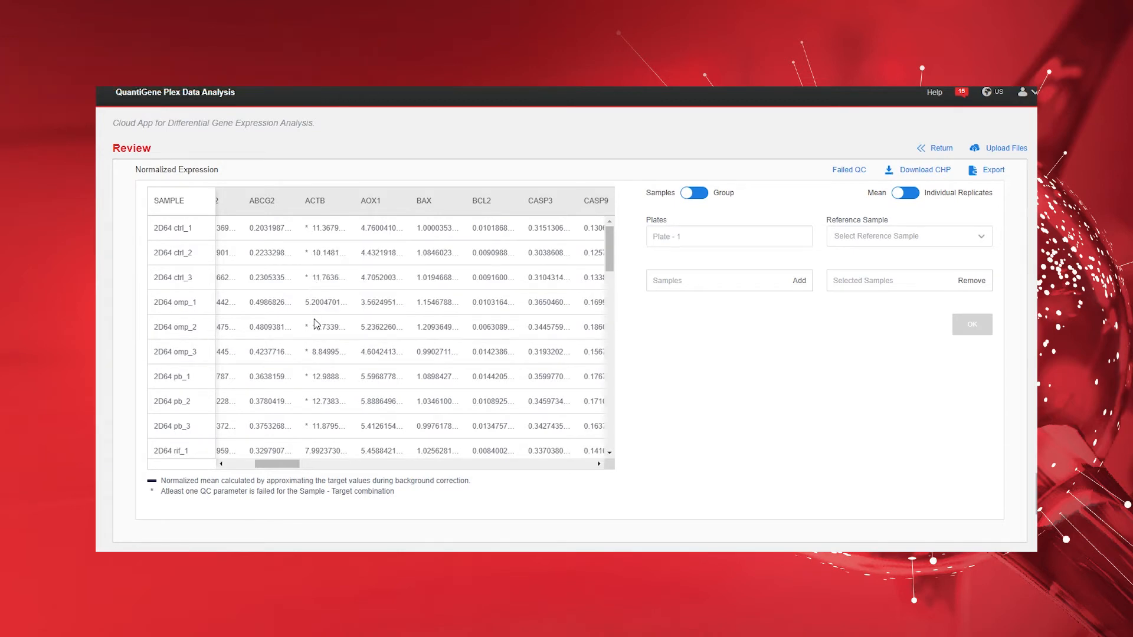
Review the Failed QC data for several parameters, including Limit Of Detection and Technical Precision (%CV)
click(852, 173)
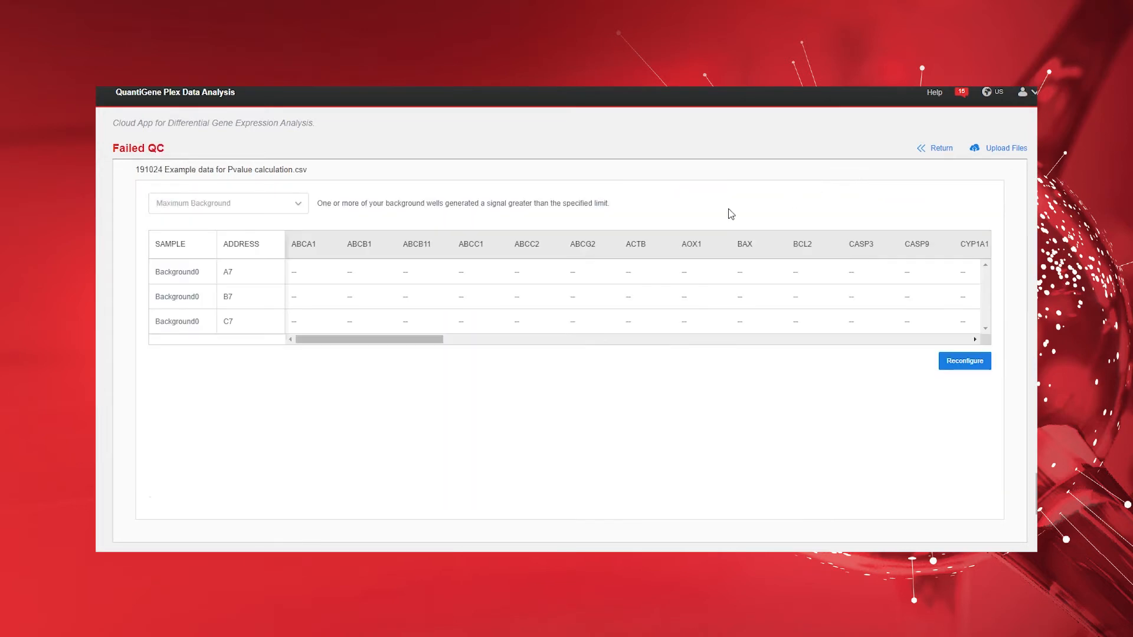
click(230, 206)
click(224, 243)
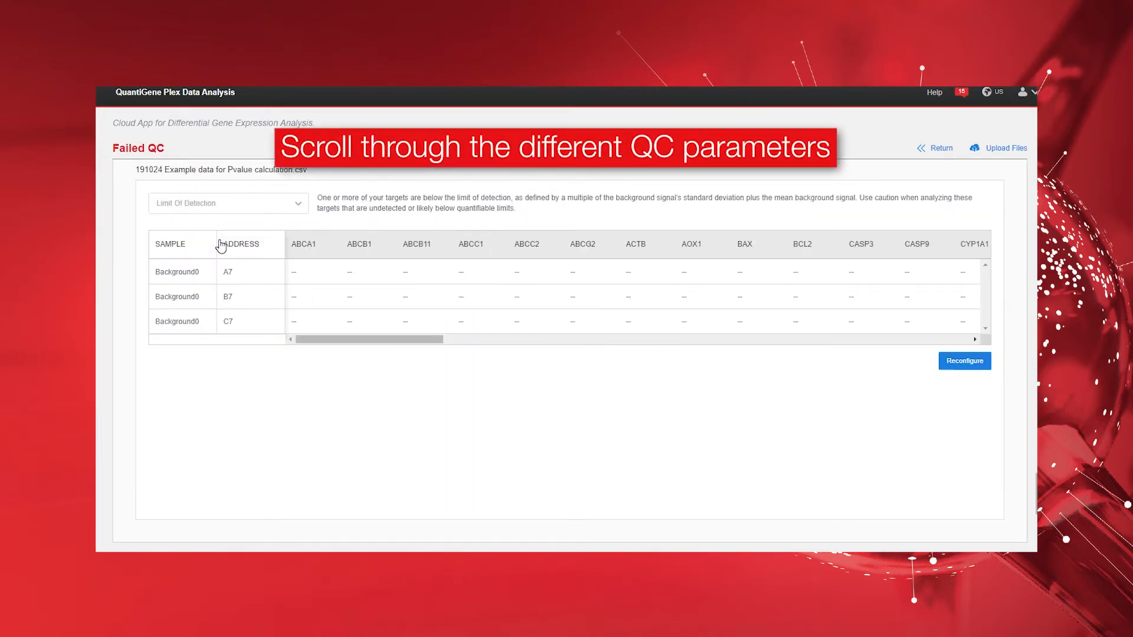
click(235, 206)
click(224, 262)
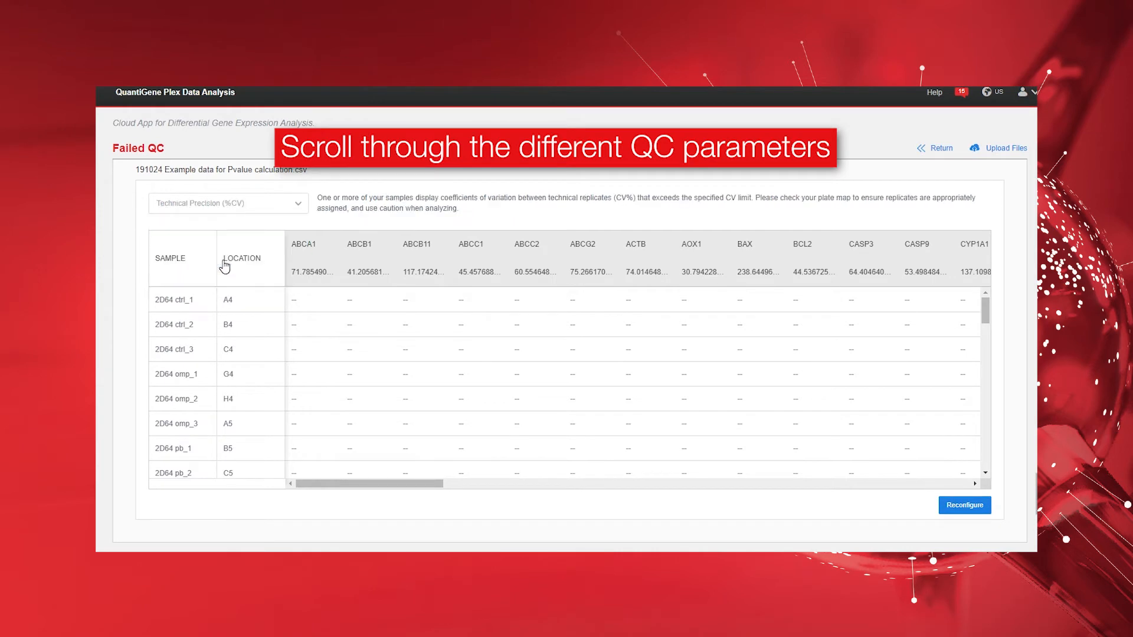
click(228, 206)
click(203, 281)
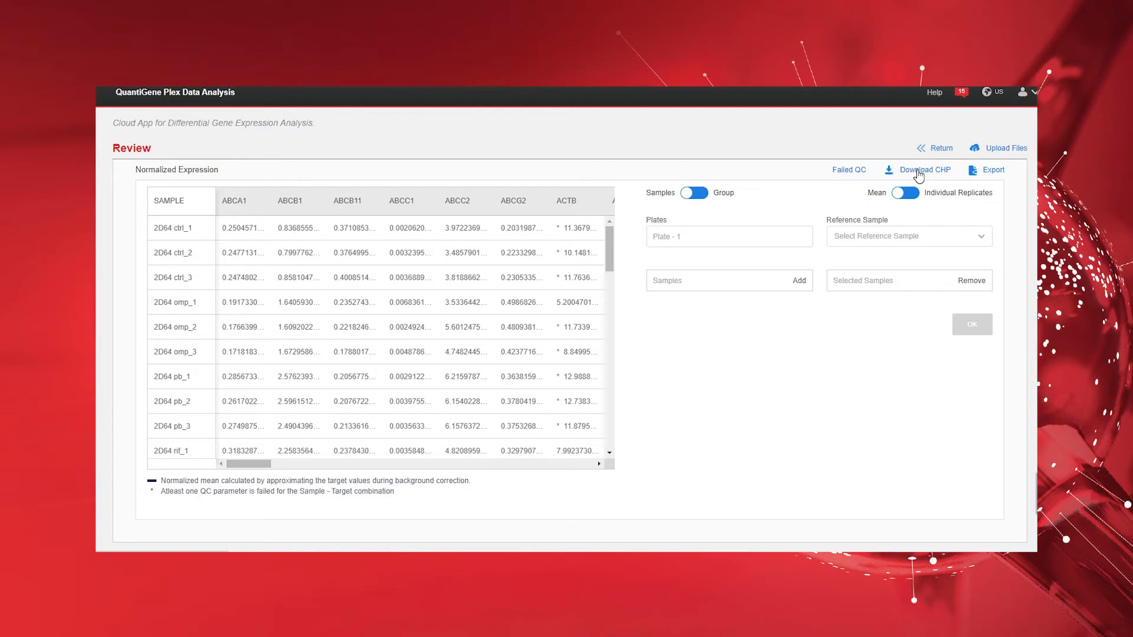
Set the analysis to compare by group, with 2D Control as the reference group
click(701, 199)
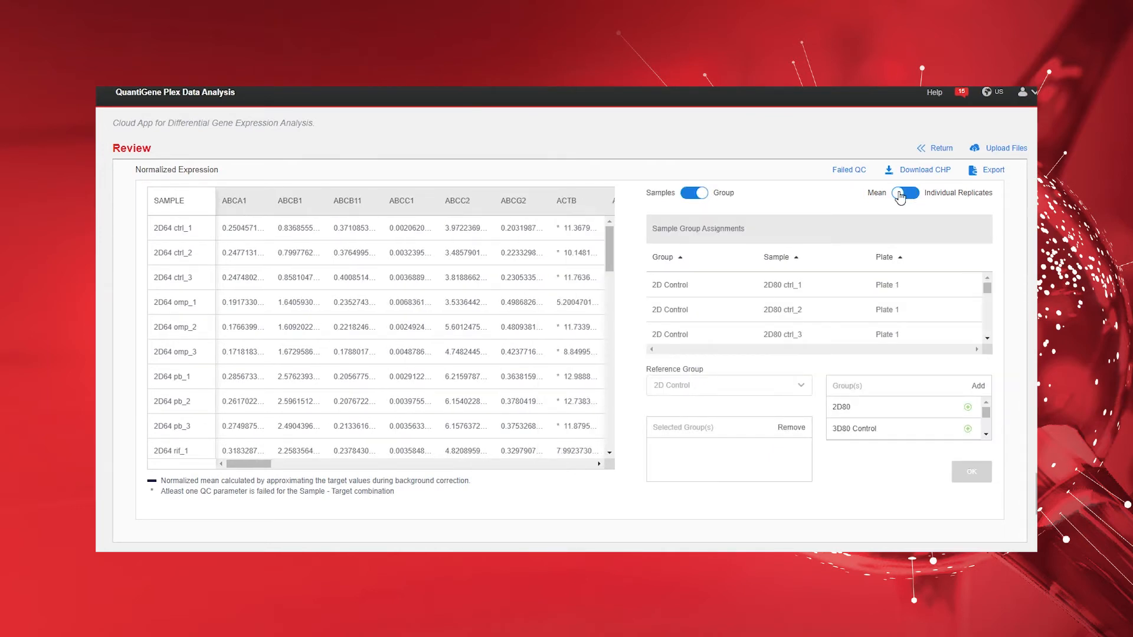
click(801, 386)
click(688, 426)
Add the groups 2D80, 3D80 Control, 3D80 and 2D64 to the comparison and calculate the fold-change results
click(967, 408)
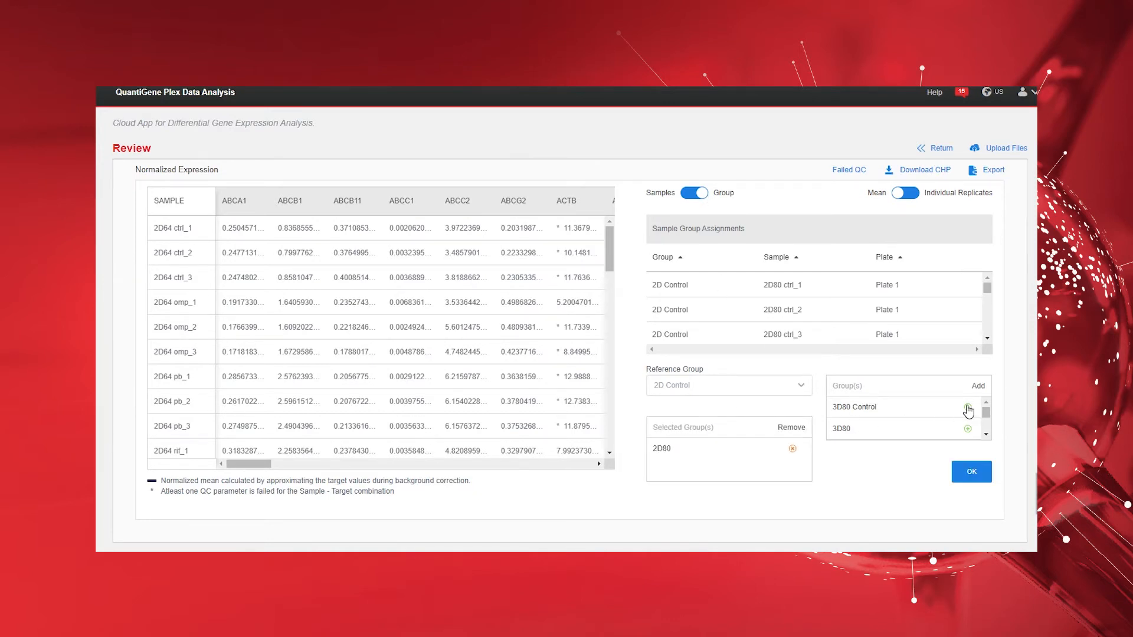
click(968, 409)
click(967, 408)
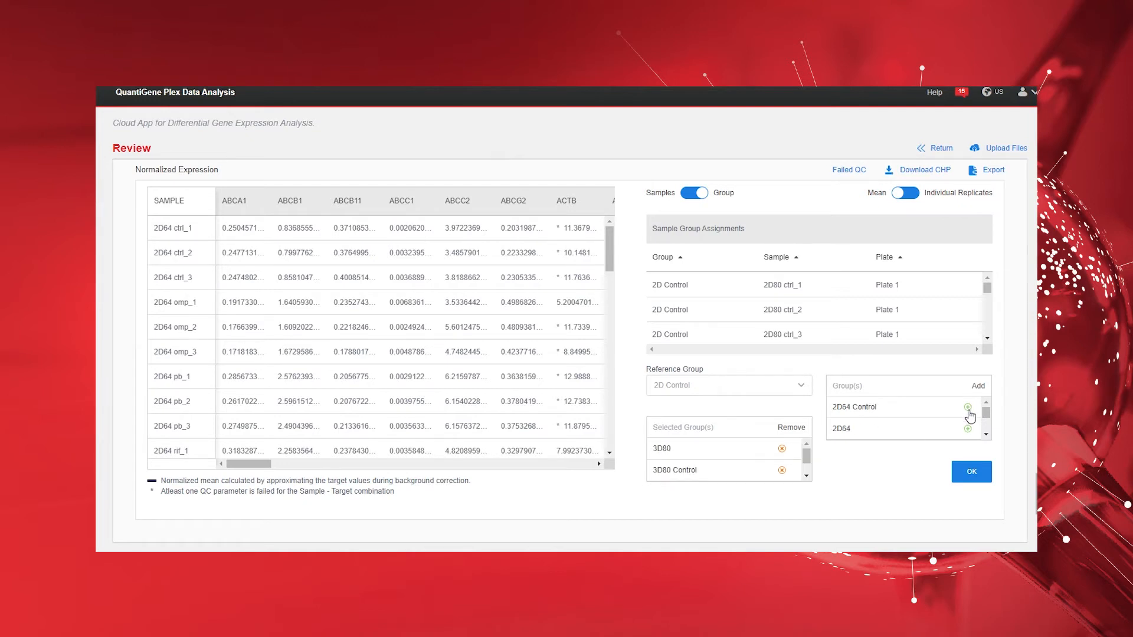
click(967, 430)
click(960, 472)
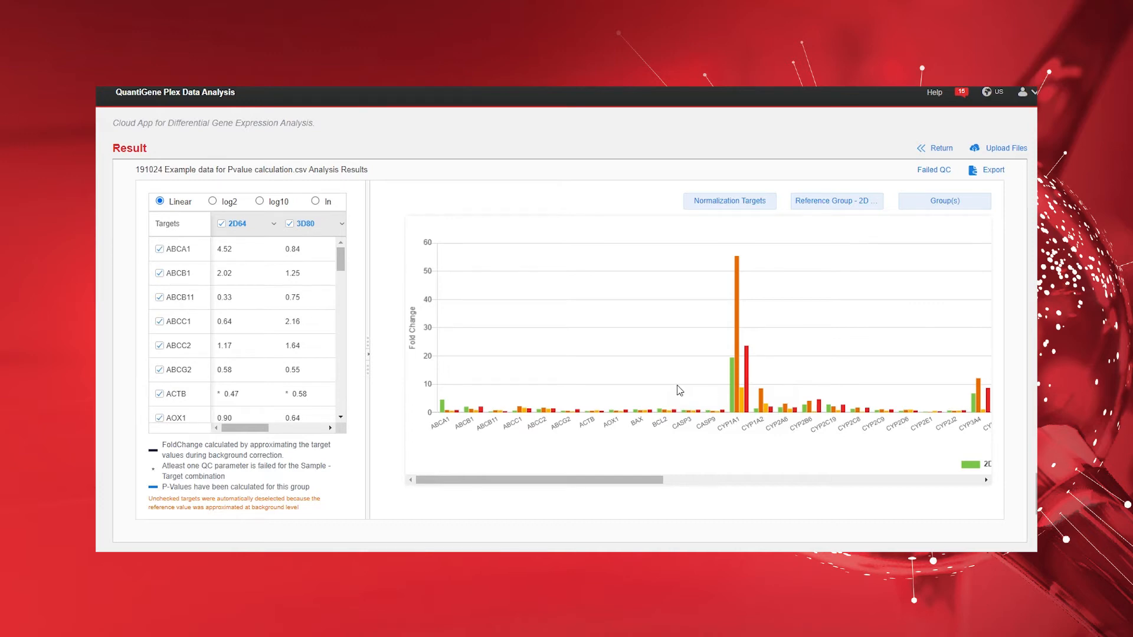
Display the fold changes on a log10 scale and inspect the fold change and P-value of ABCB11 in 2D80
click(260, 202)
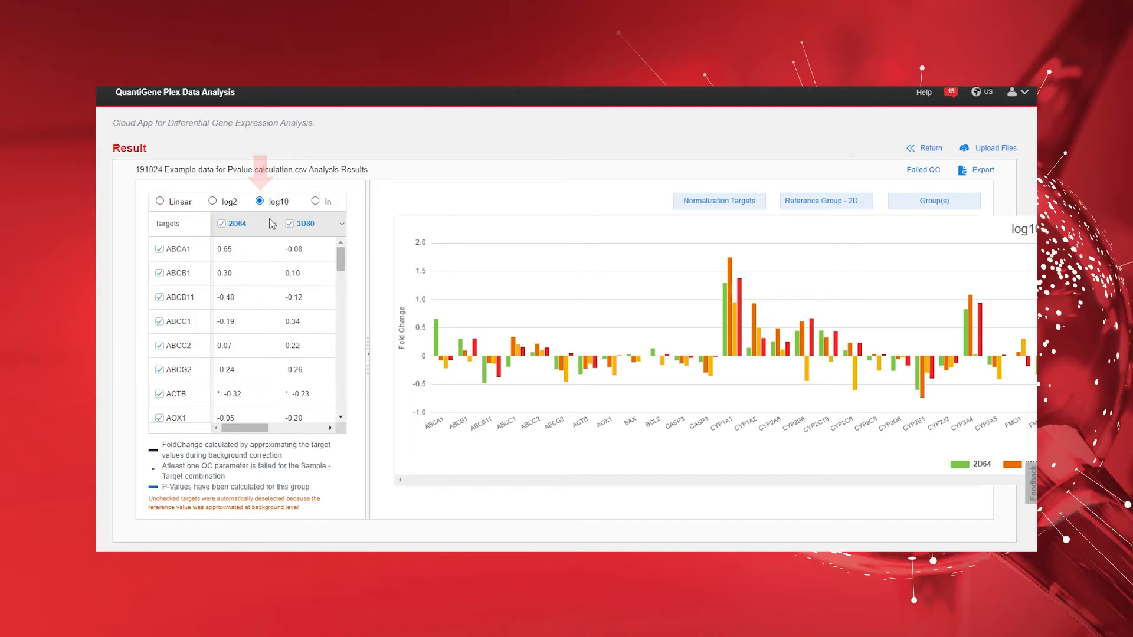
mouse_move(505, 375)
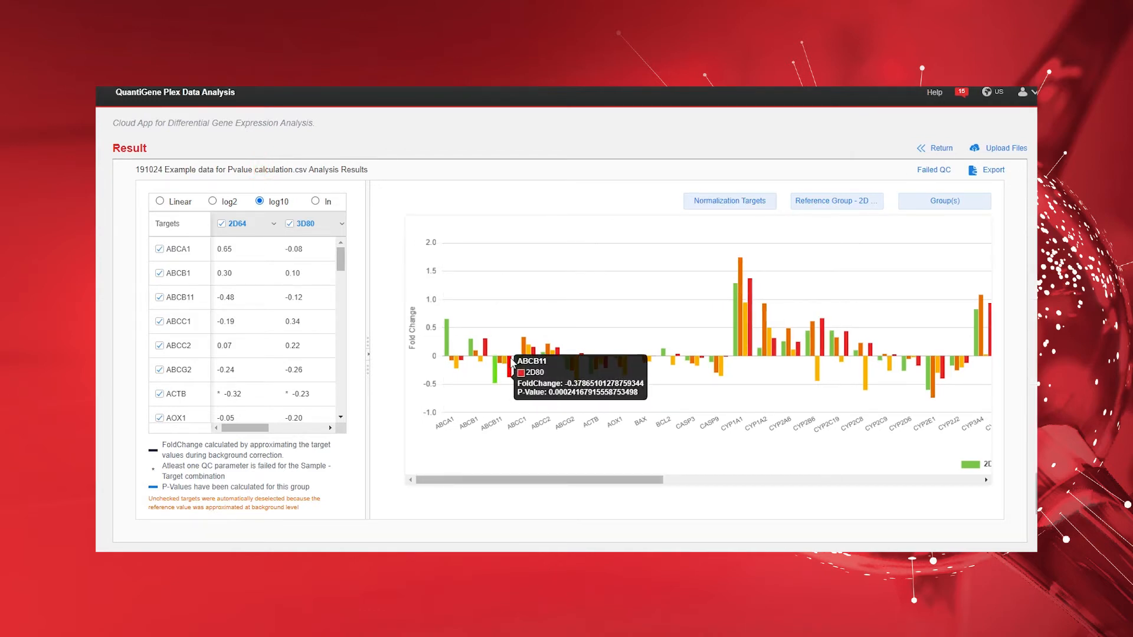
mouse_move(528, 350)
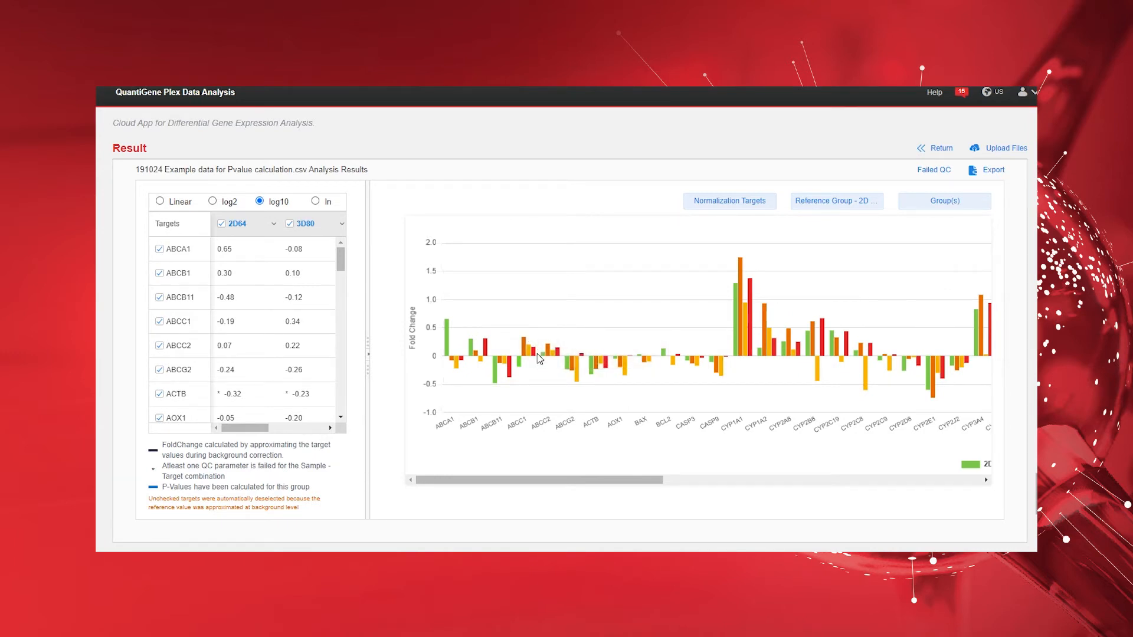
Check the normalization targets, the reference group's samples and the compared groups behind the fold-change chart
click(730, 207)
click(856, 204)
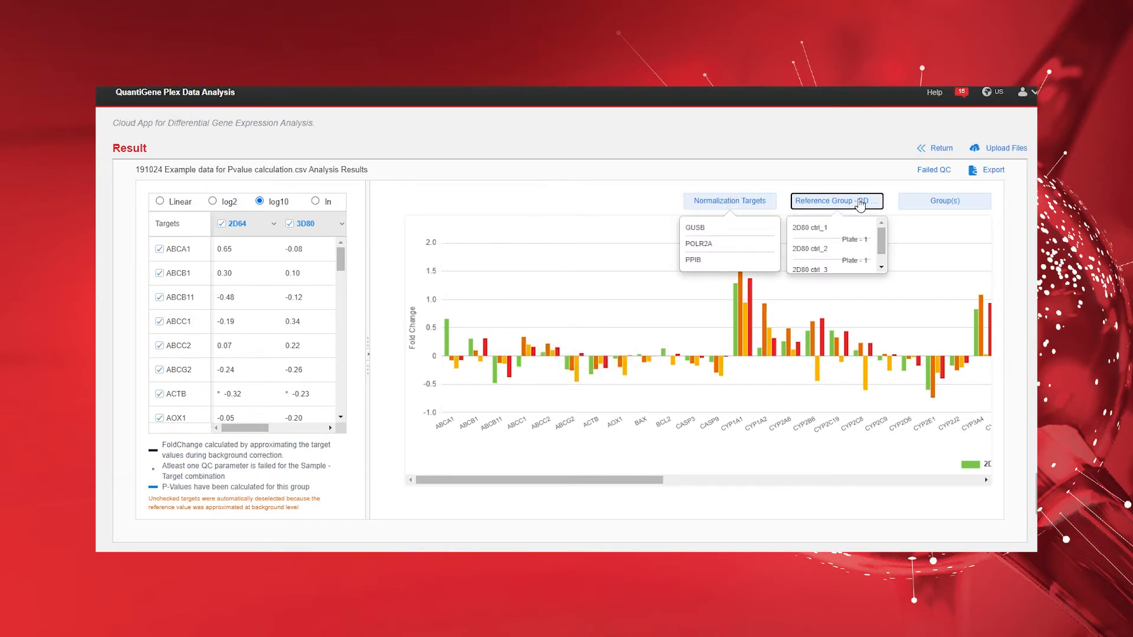
click(968, 209)
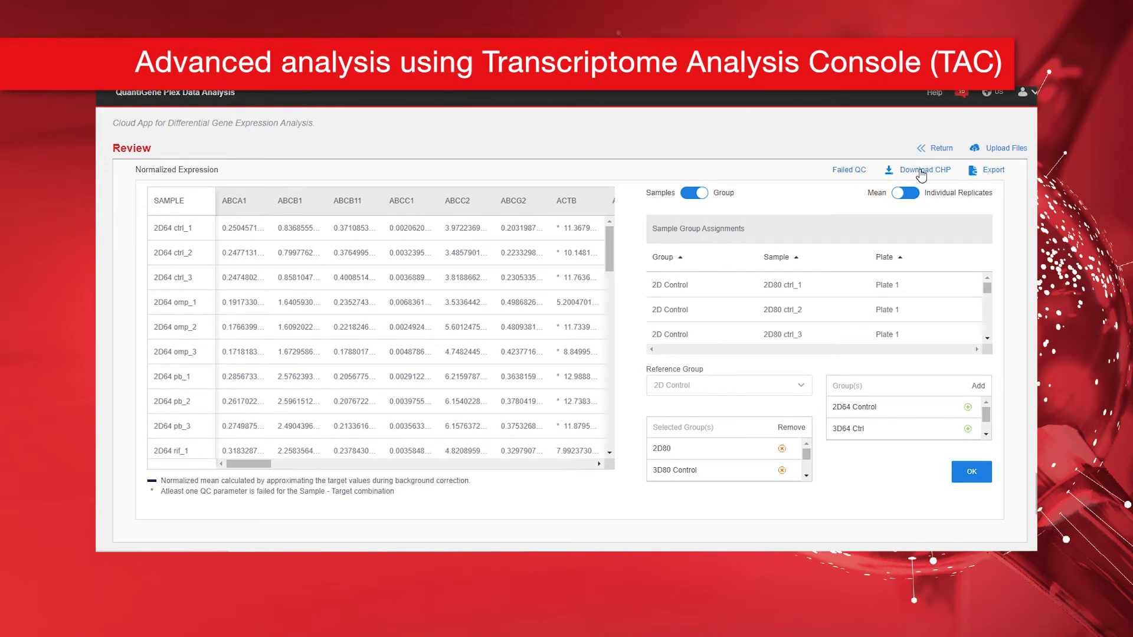
Download the CHP files from the review, and extract the archive 190822_ADME_57plex_13426 (1) inside TAC Folder QGP
click(920, 171)
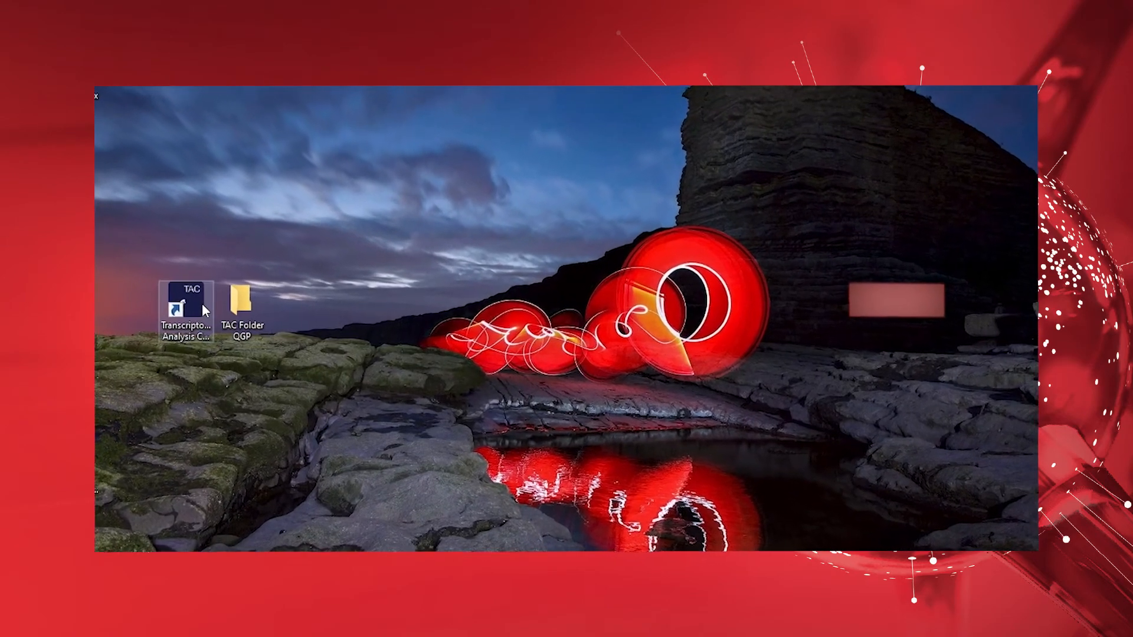
double_click(227, 304)
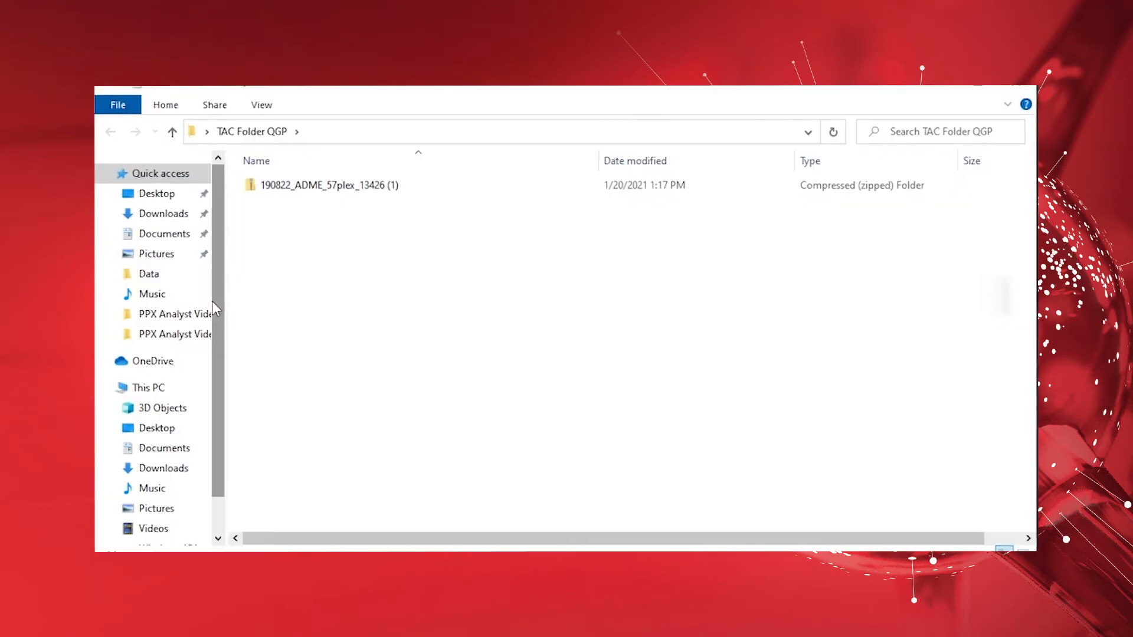
click(306, 186)
right_click(306, 186)
mouse_move(361, 275)
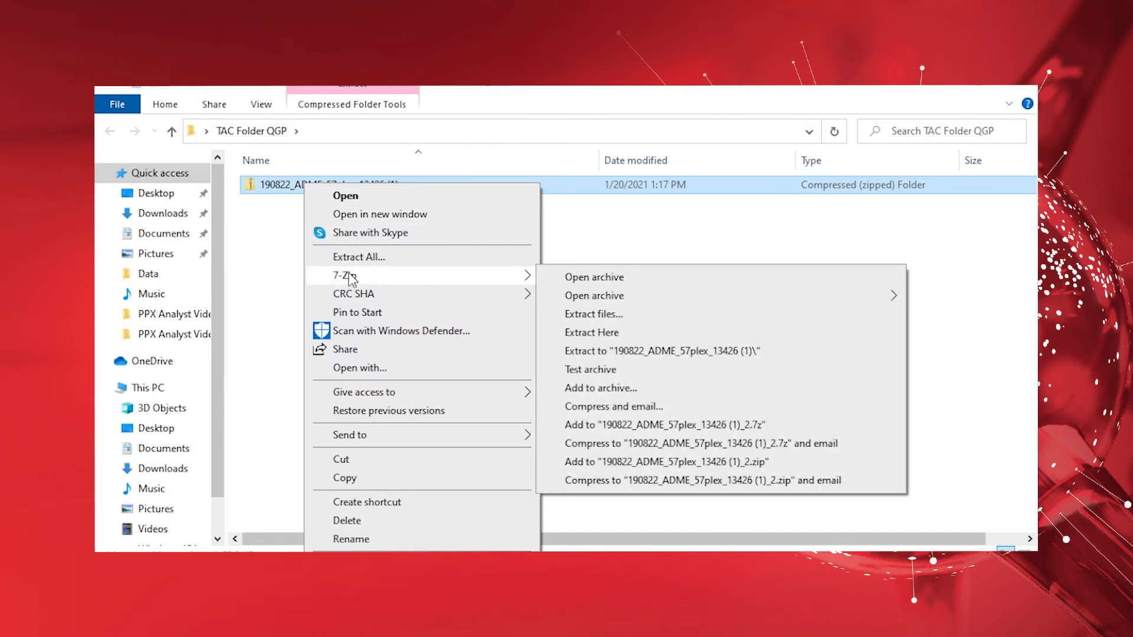
click(603, 334)
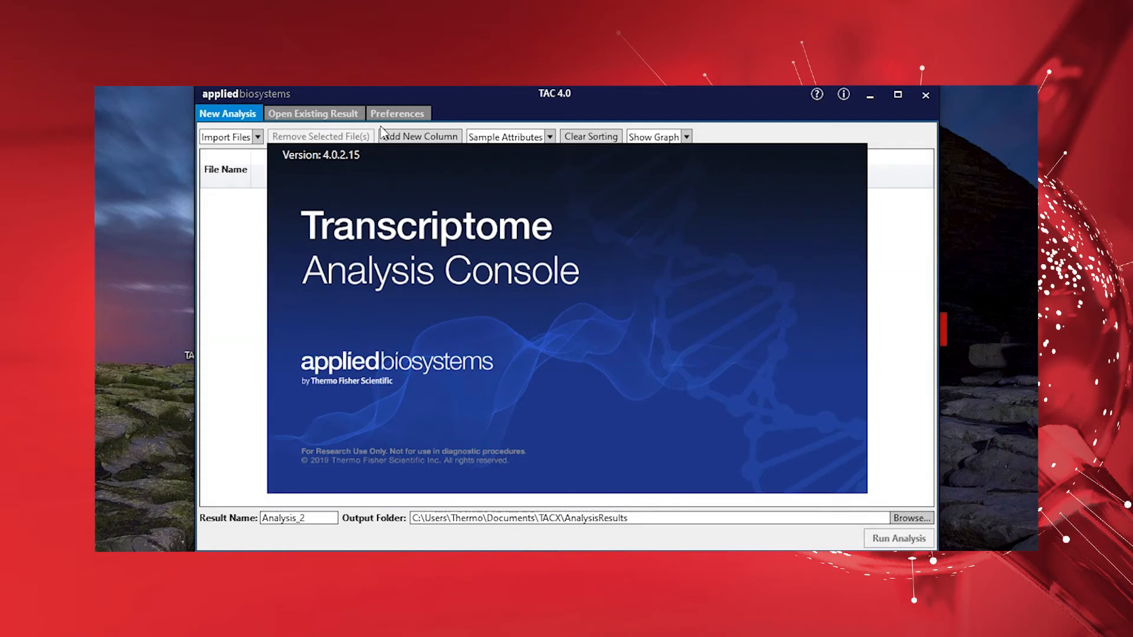
In Transcriptome Analysis Console, set the library folder to TAC parameter files and check the installed 190822_ADME_57plex_13426 array type
click(394, 114)
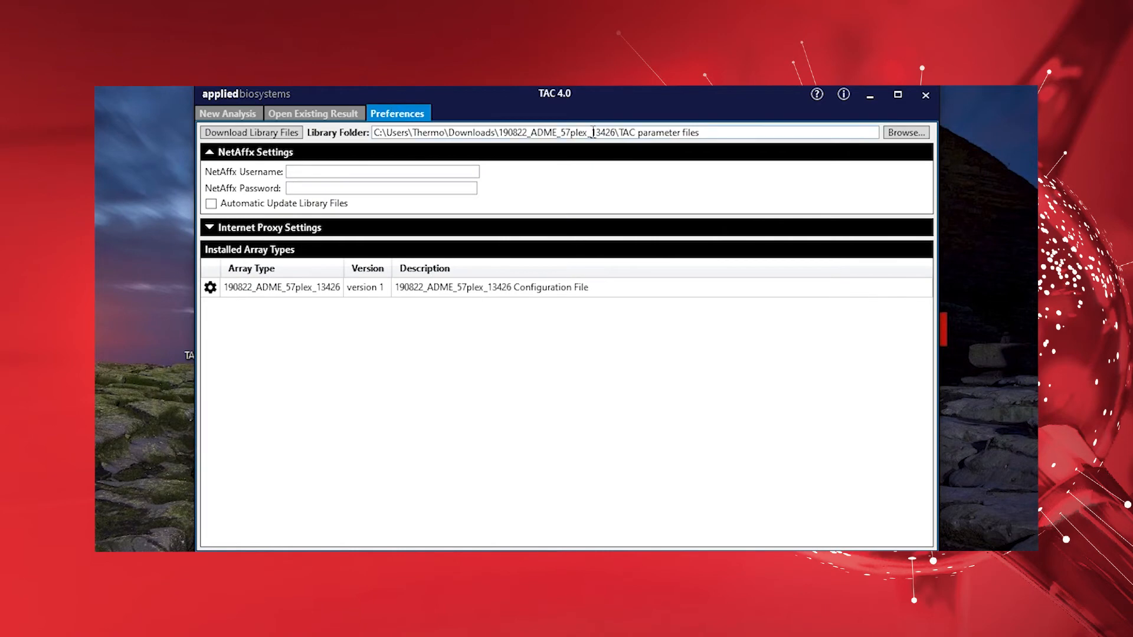
click(897, 134)
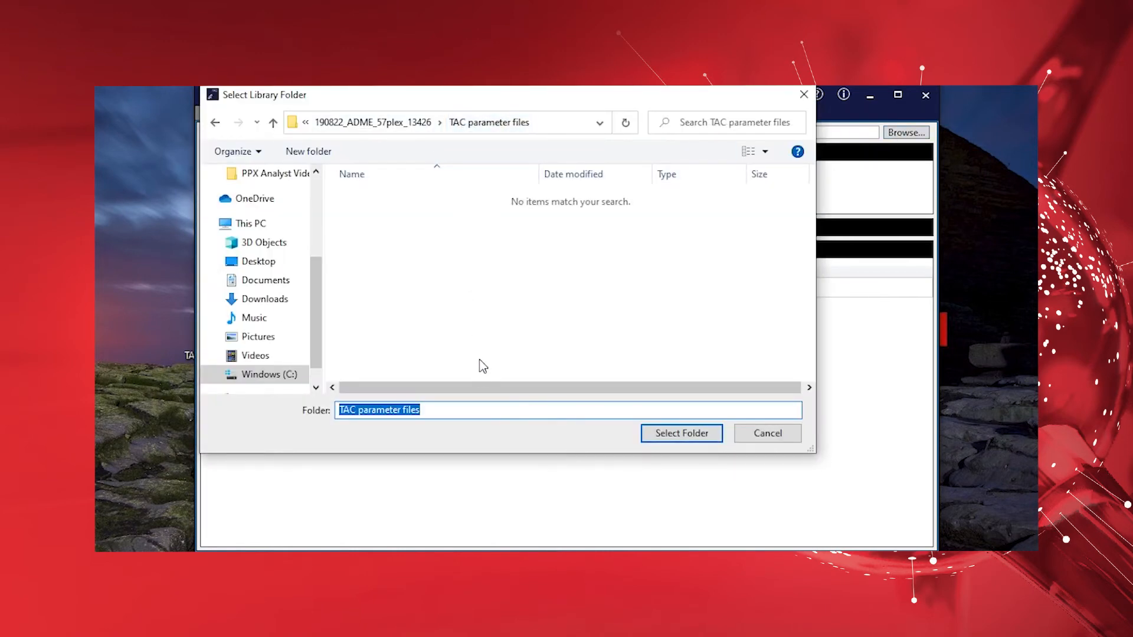
click(690, 436)
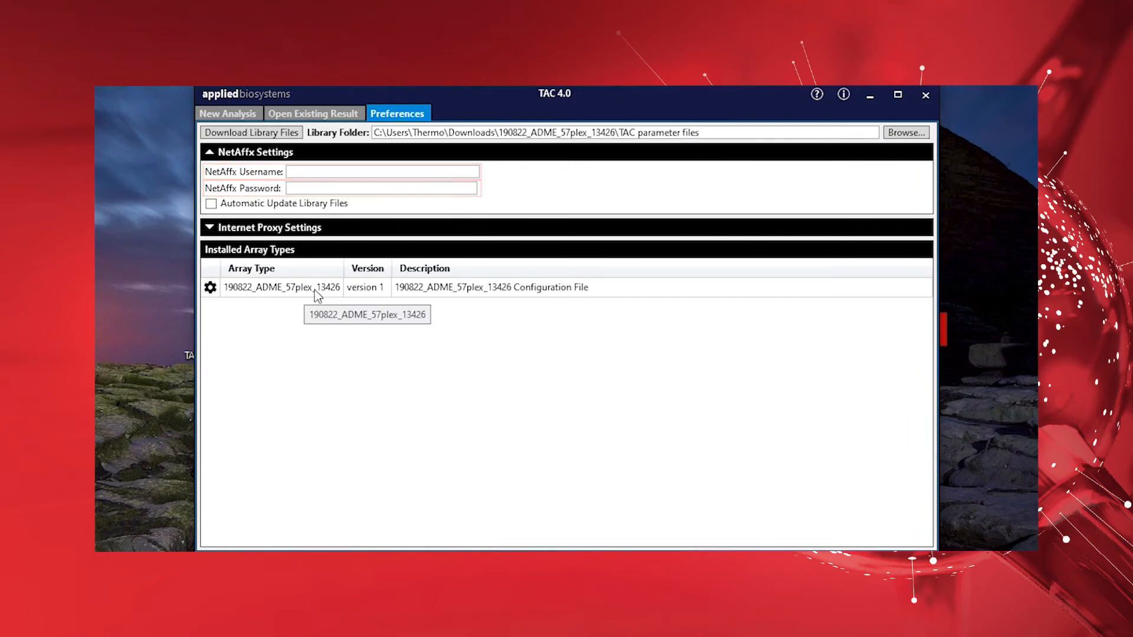
click(581, 293)
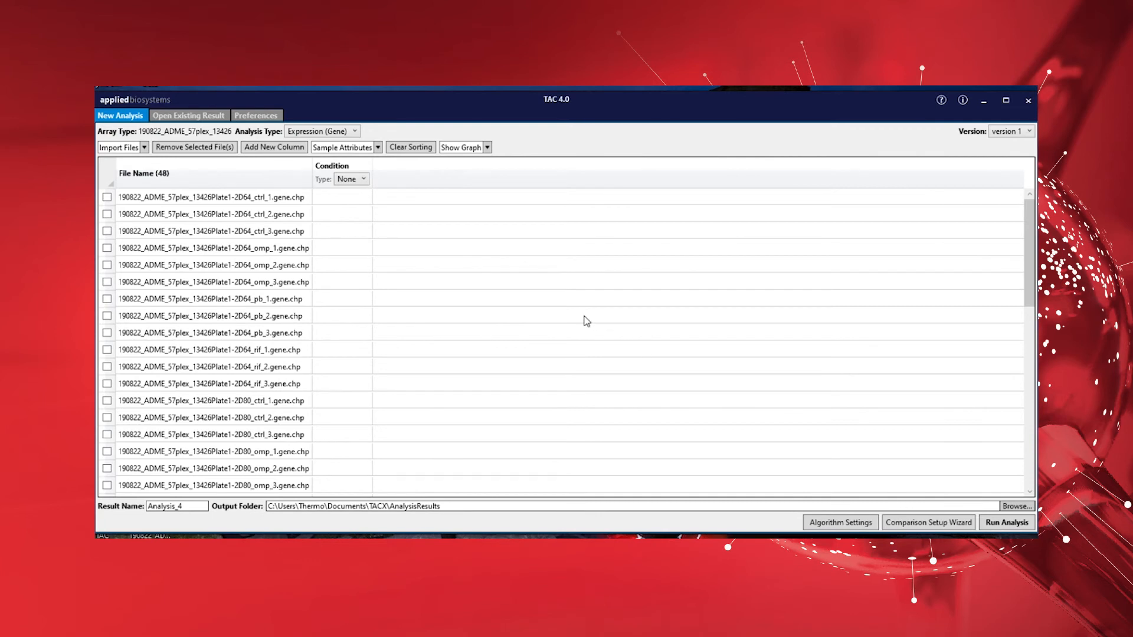
Set the Condition column's type to Comparison and assign the condition ctrl to the three 2D64_ctrl files
click(357, 179)
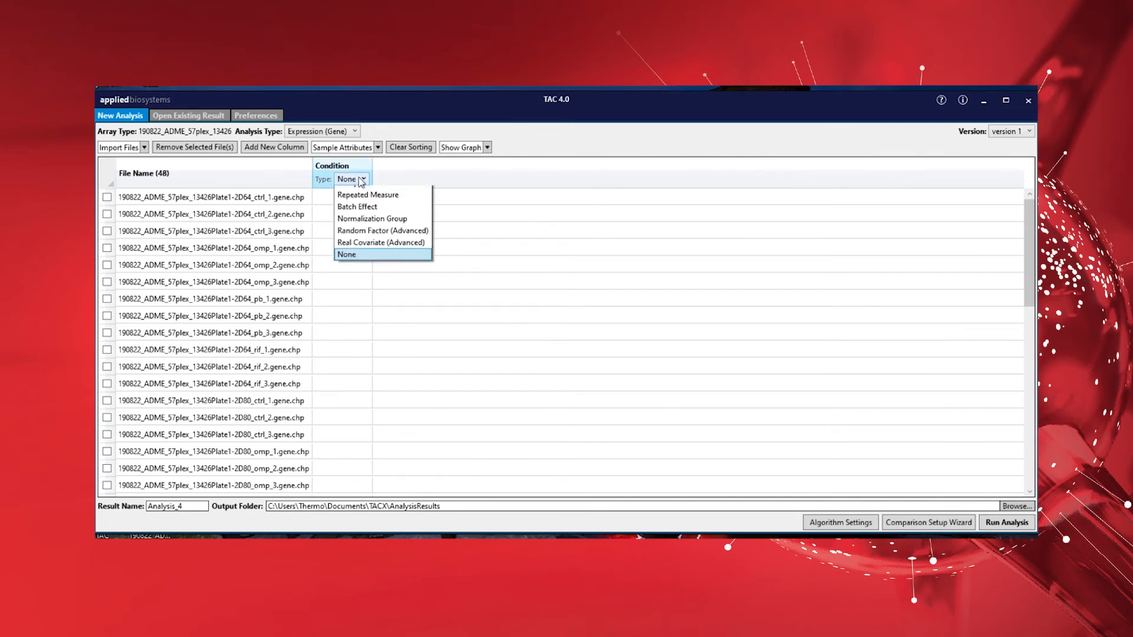
click(355, 195)
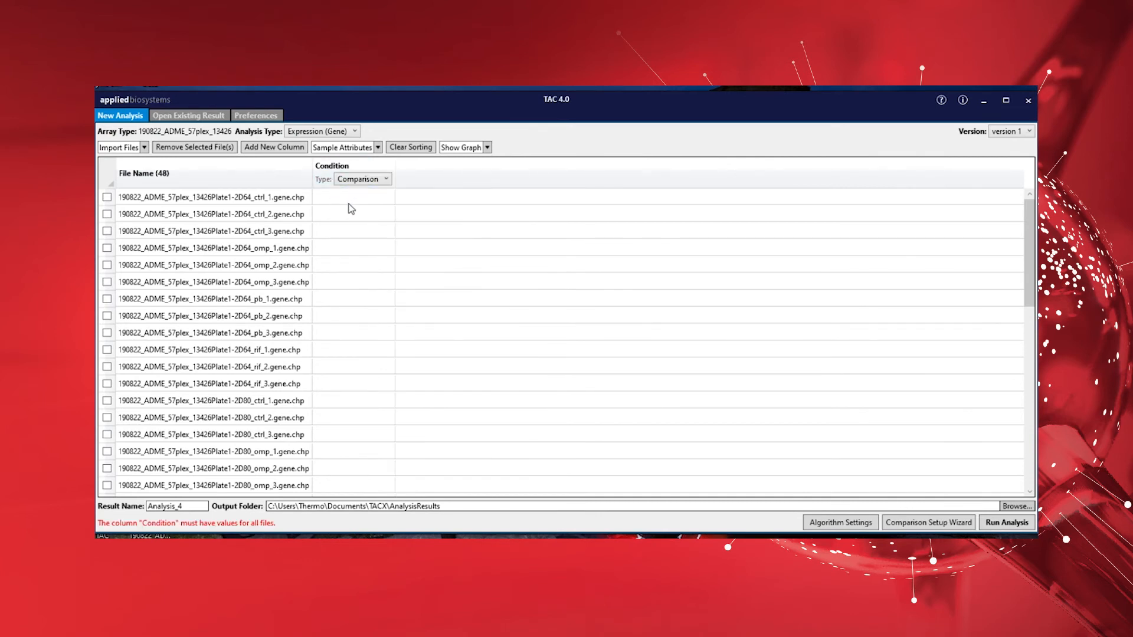
click(343, 199)
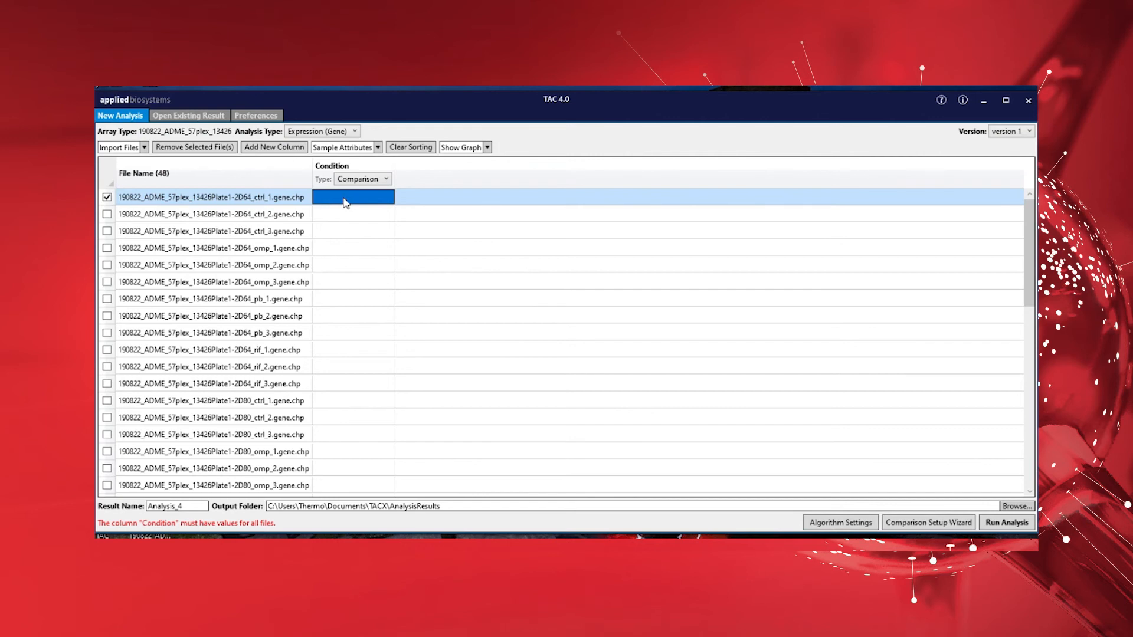
text(ctrl)
key(Return)
text(ctrl)
key(Return)
text(ctrl)
key(Return)
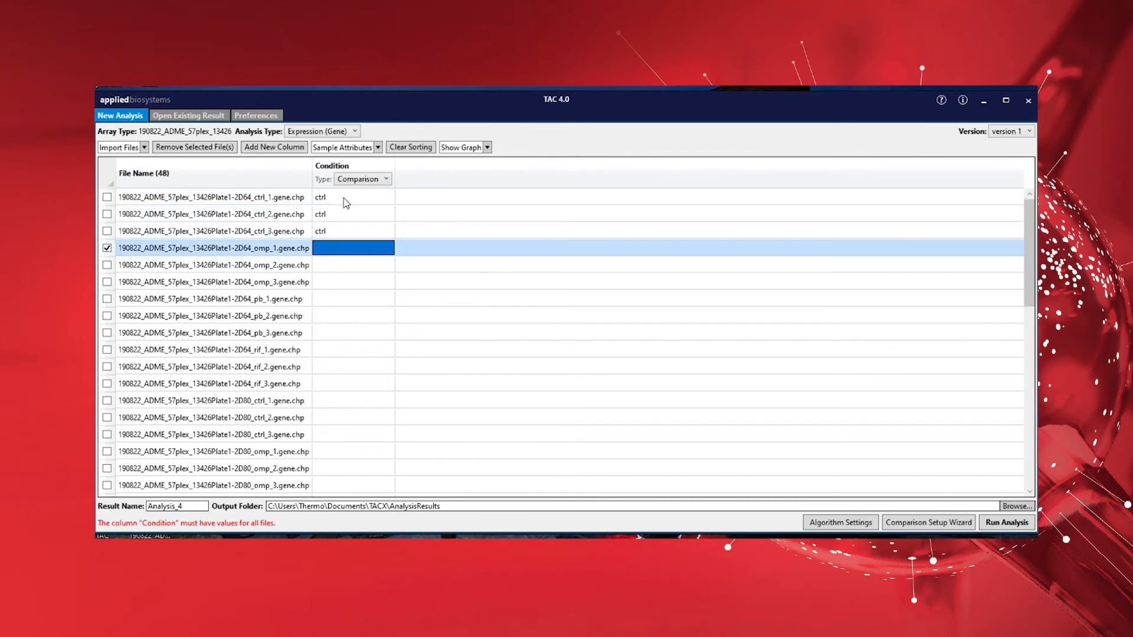
Assign the condition 2D to all remaining 2D64 and 2D80 files
text(2D)
click(342, 251)
mouse_move(353, 267)
mouse_down()
mouse_move(336, 298)
mouse_move(342, 498)
mouse_move(357, 252)
mouse_up()
Assign the condition 3D to all 3D64 and 3D80 files, copying the value down the rest of the Condition column
click(350, 262)
text(3D)
key(Return)
text(3)
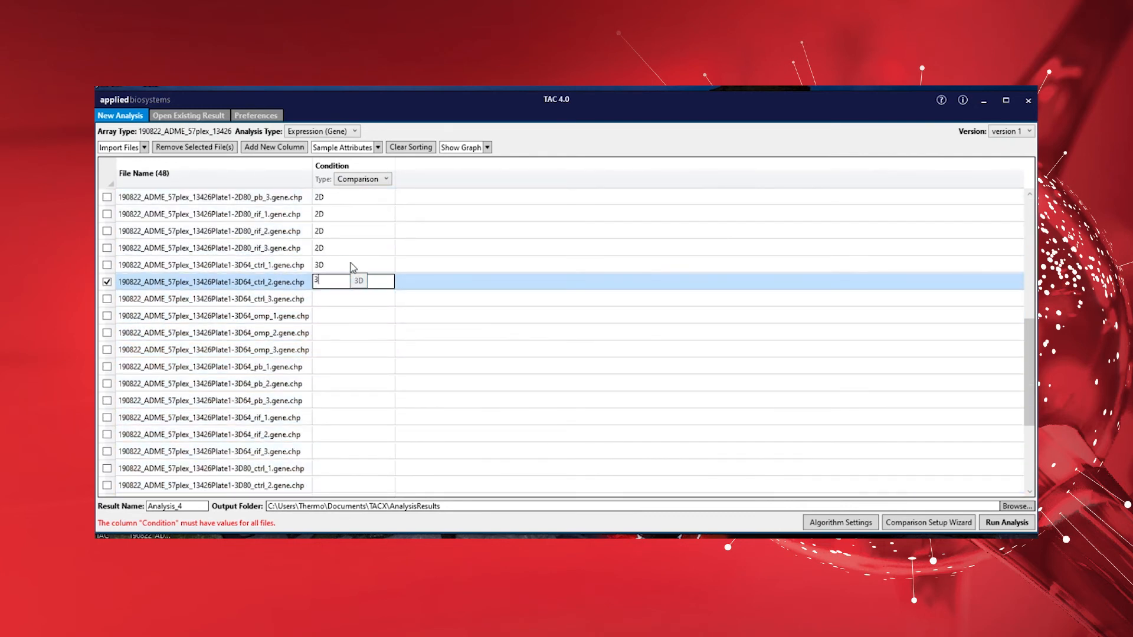
text(D)
key(Return)
double_click(350, 264)
click(346, 281)
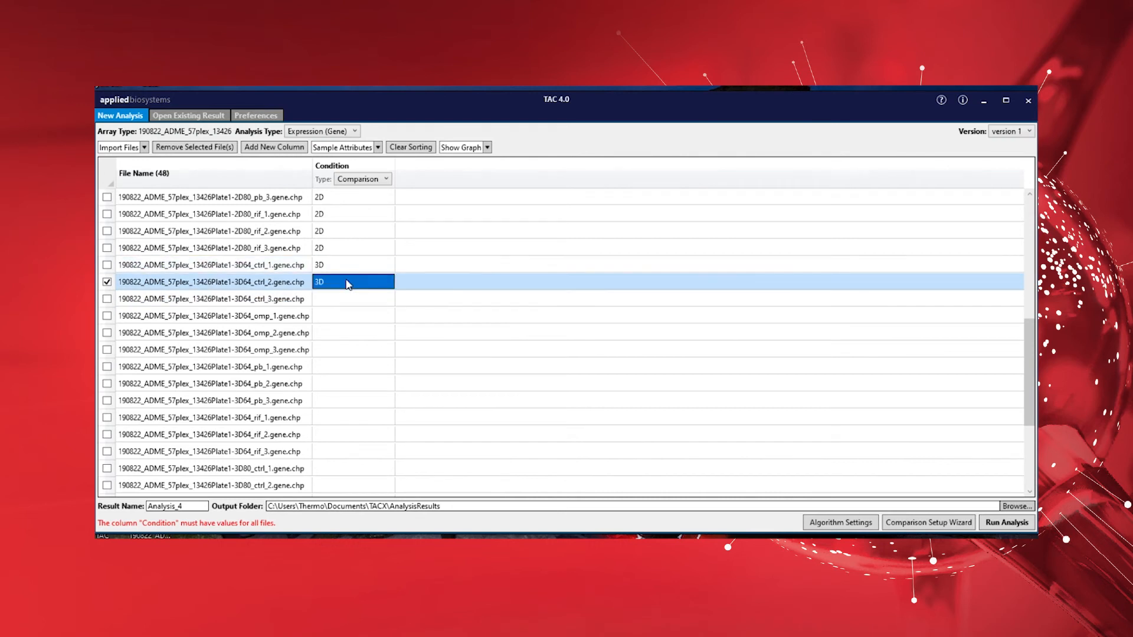
click(346, 298)
right_click(342, 352)
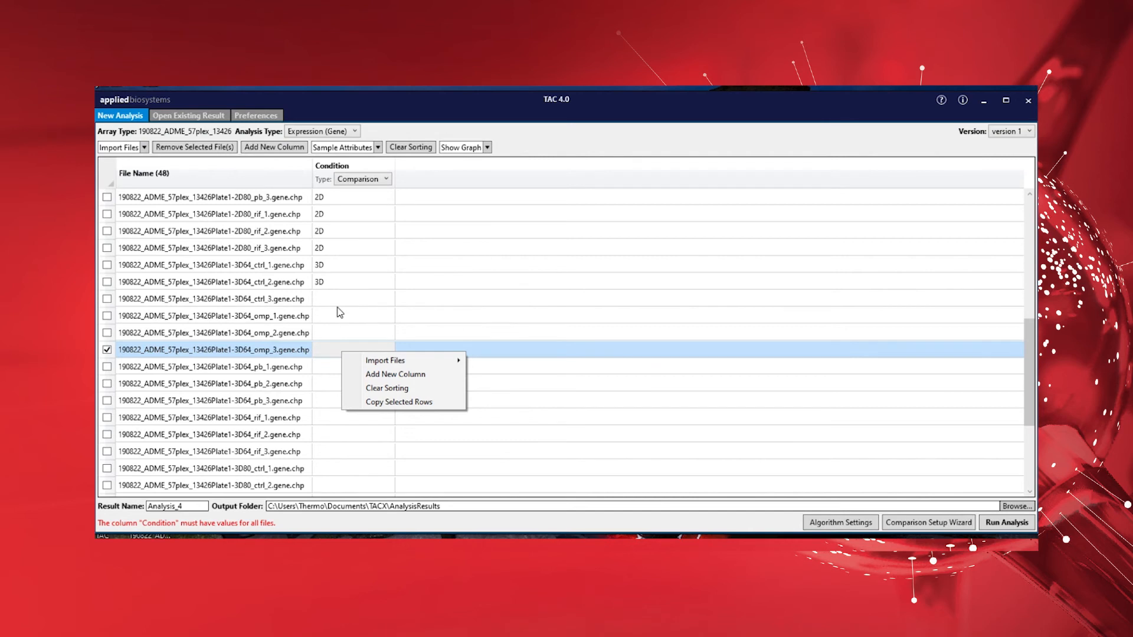
drag(338, 306, 344, 505)
key(ctrl+v)
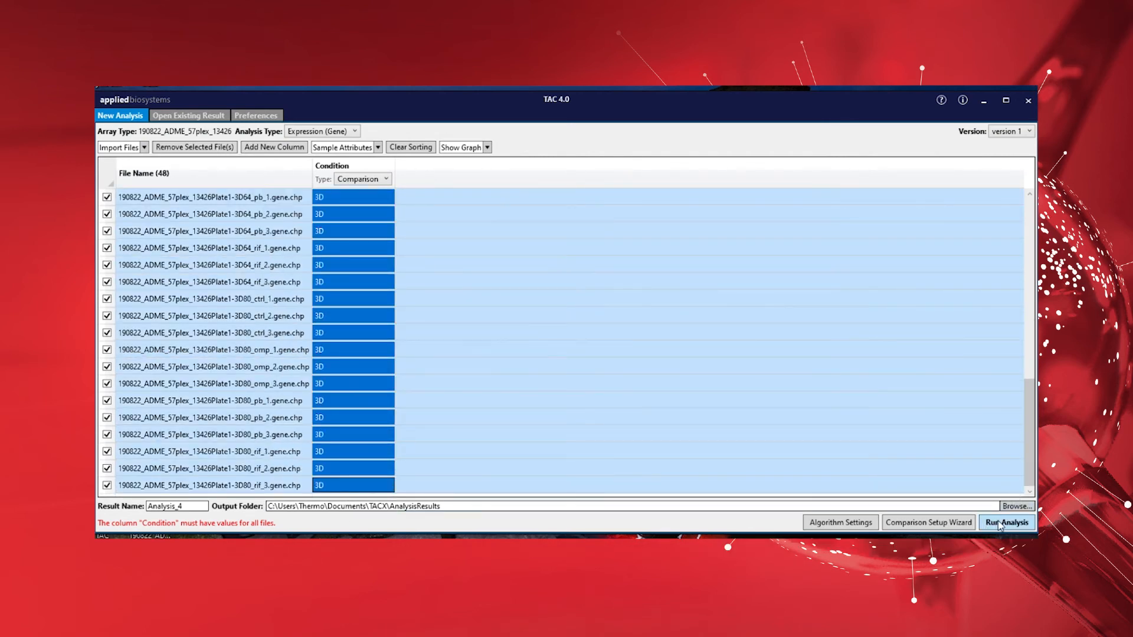
Run the analysis and compare the 2D vs 3D, 2D vs ctrl and 3D vs ctrl gene lists in a Venn diagram
click(948, 526)
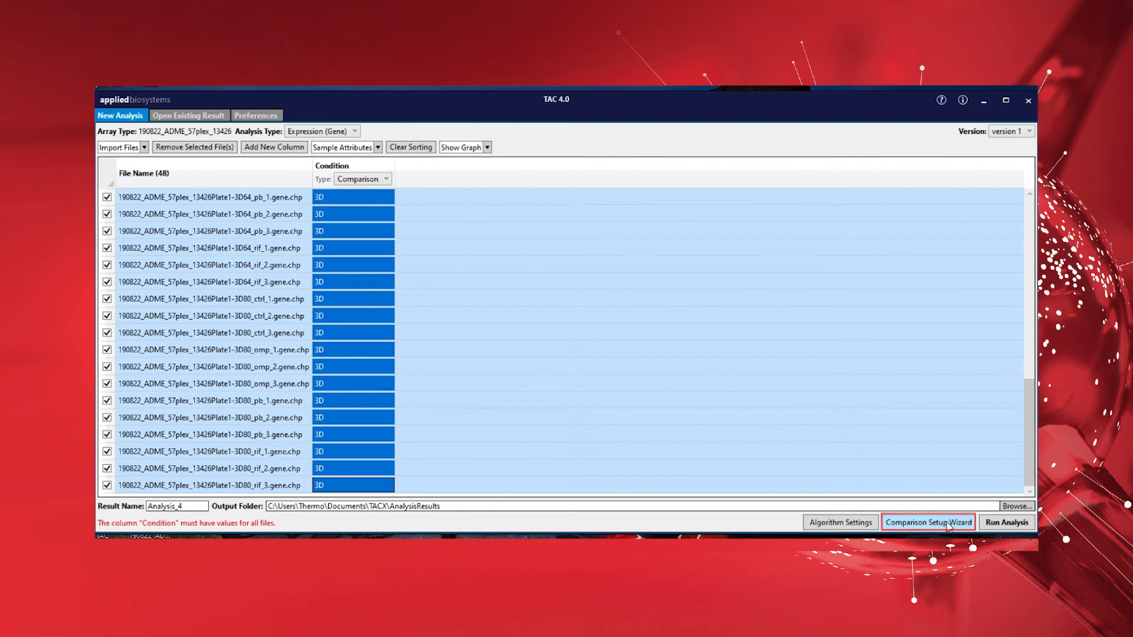
click(1010, 523)
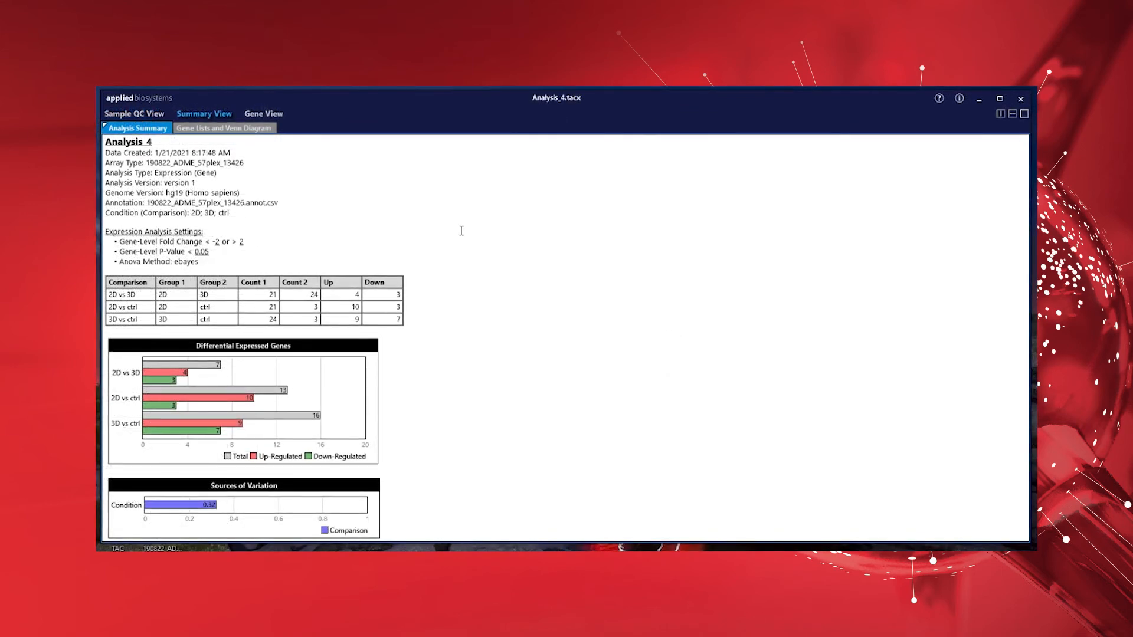
click(236, 128)
click(113, 194)
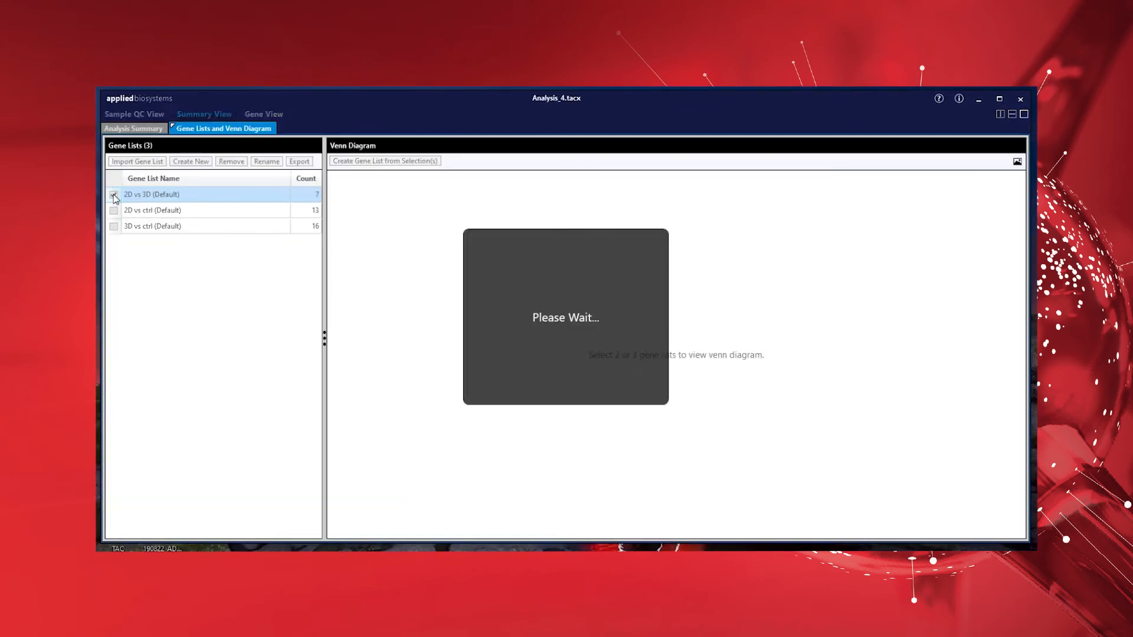
click(114, 211)
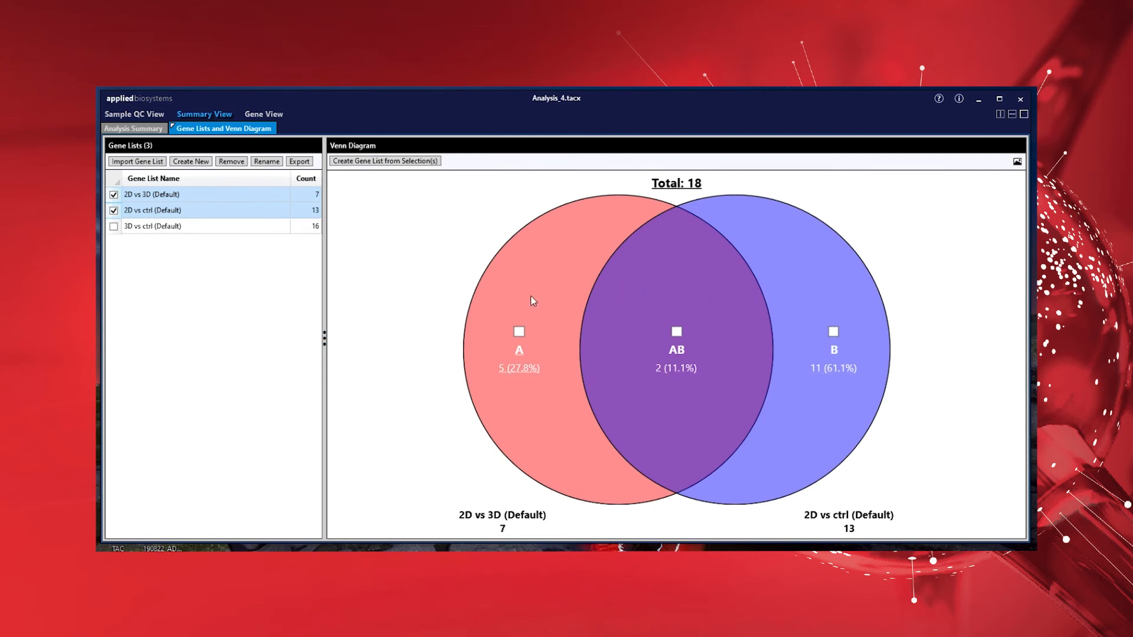
click(114, 226)
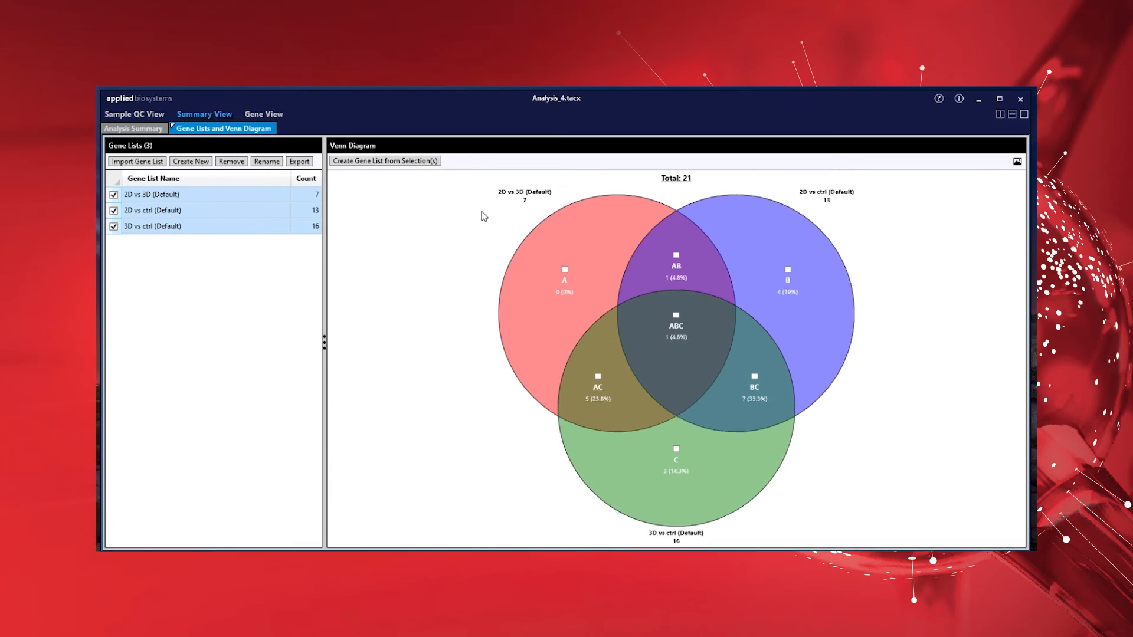
Inspect the 3D vs ctrl genes on the scatter plot by selecting a cluster of up-regulated points, and clear the selection
click(255, 117)
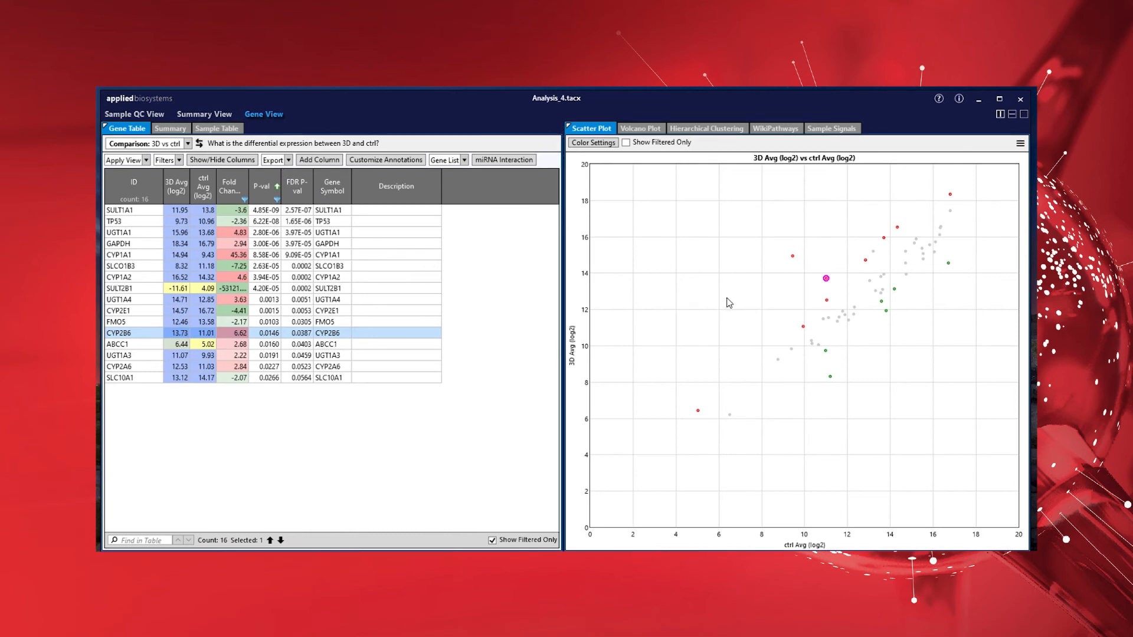
mouse_move(797, 316)
mouse_down()
mouse_move(811, 323)
mouse_move(797, 314)
mouse_up()
mouse_move(780, 252)
mouse_down()
mouse_move(802, 258)
mouse_move(782, 250)
mouse_move(818, 326)
mouse_move(898, 216)
mouse_move(859, 227)
mouse_up()
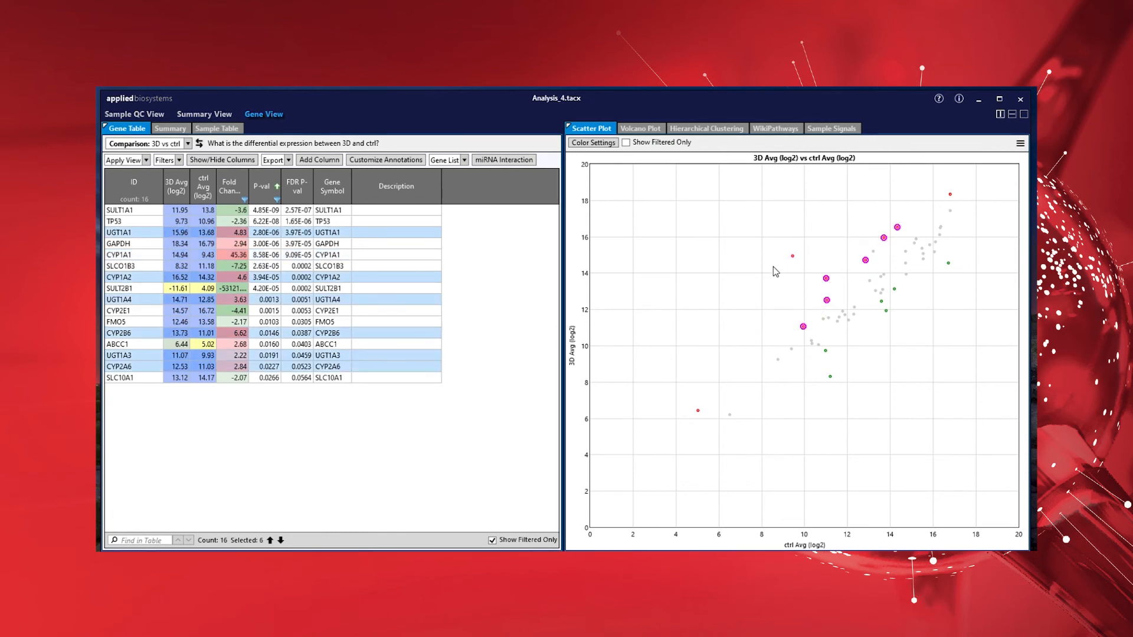
click(774, 271)
Highlight UGT1A1, GAPDH, CYP1A1 and CYP1A2 on the volcano plot and examine the genes' signals in the hierarchical clustering heat map
click(642, 129)
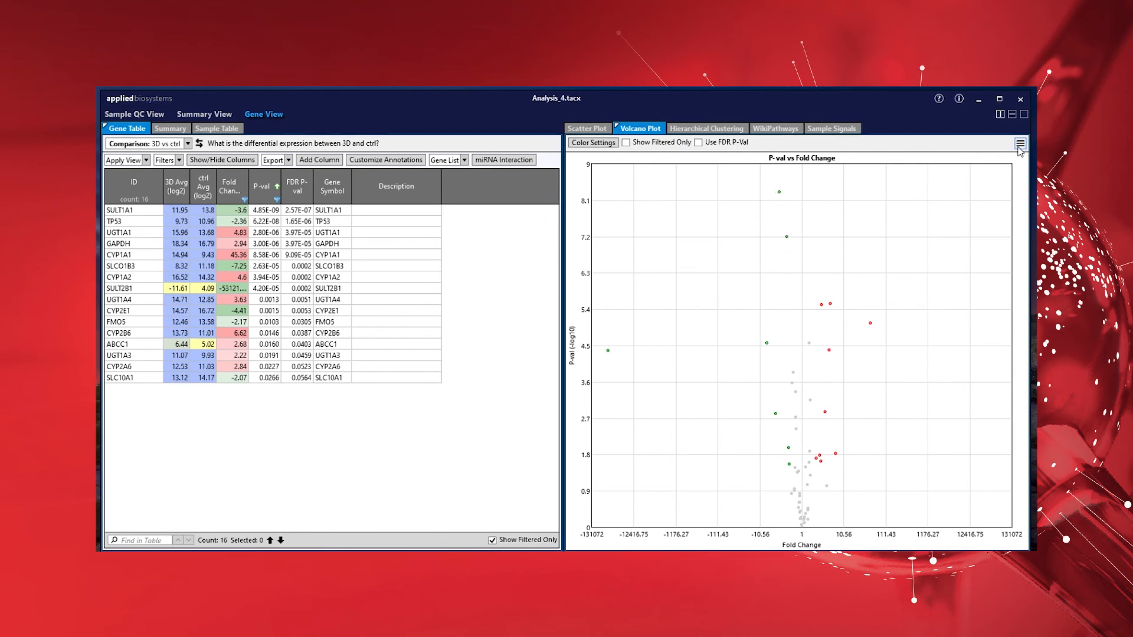
click(1019, 143)
mouse_move(975, 165)
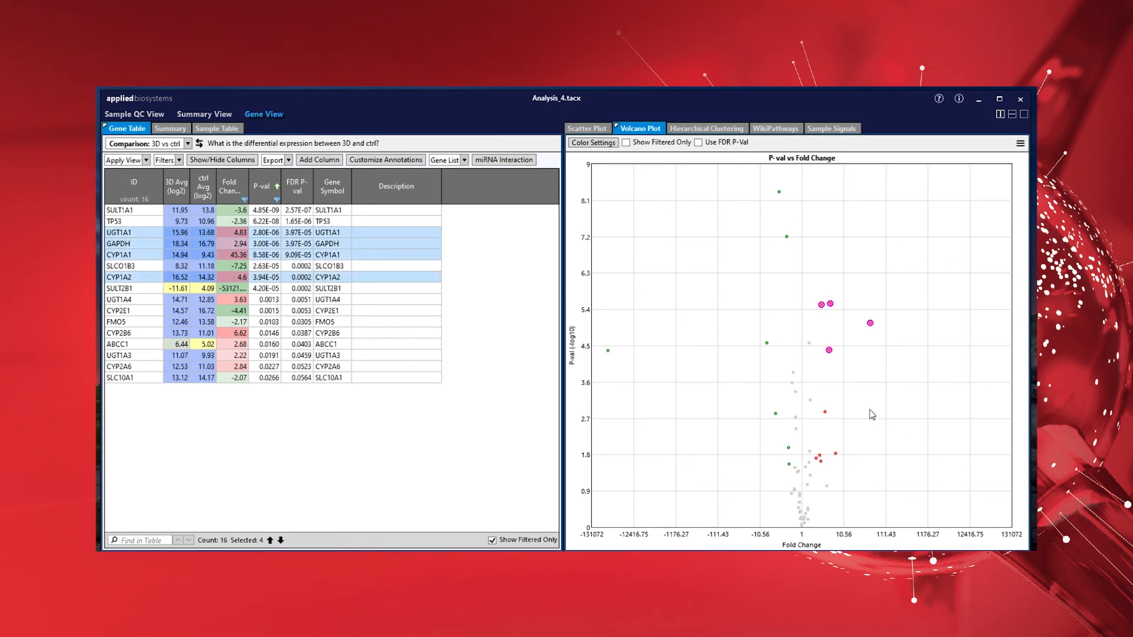
click(706, 129)
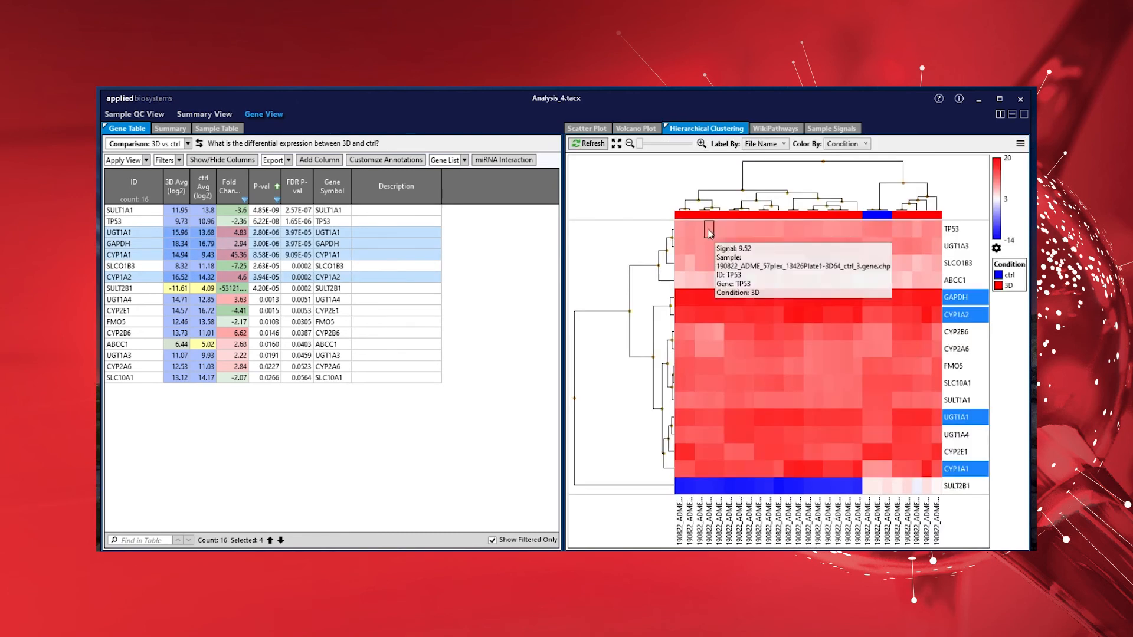
mouse_move(709, 340)
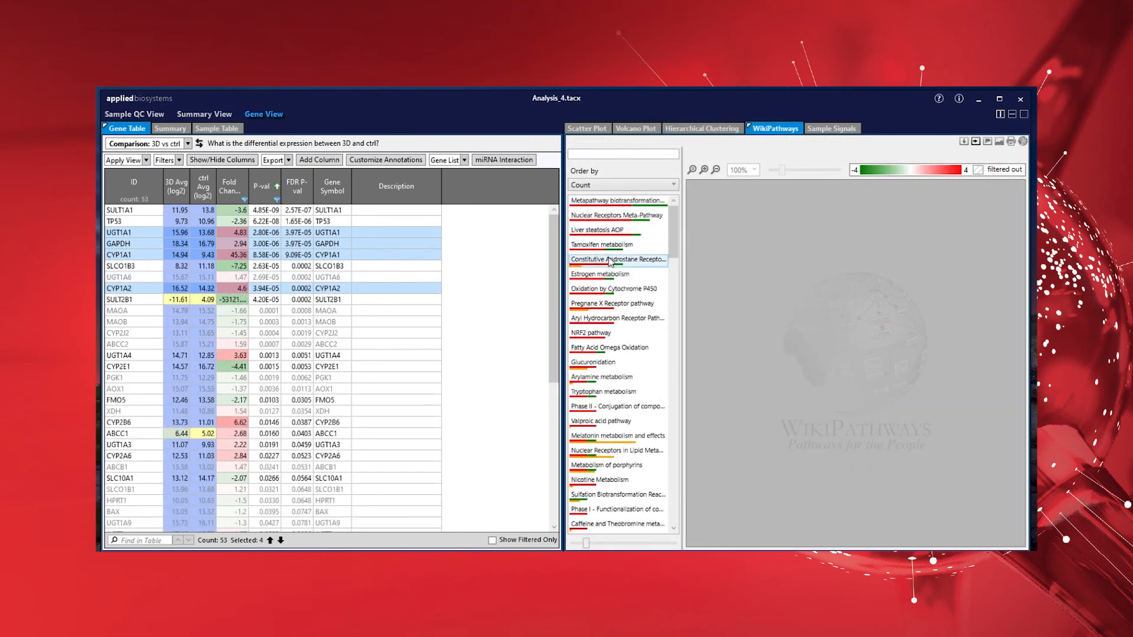
Widen the WikiPathways view, examine the Nuclear Receptors Meta-Pathway and Liver steatosis AOP diagrams, and view Tamoxifen metabolism at 75%
click(602, 206)
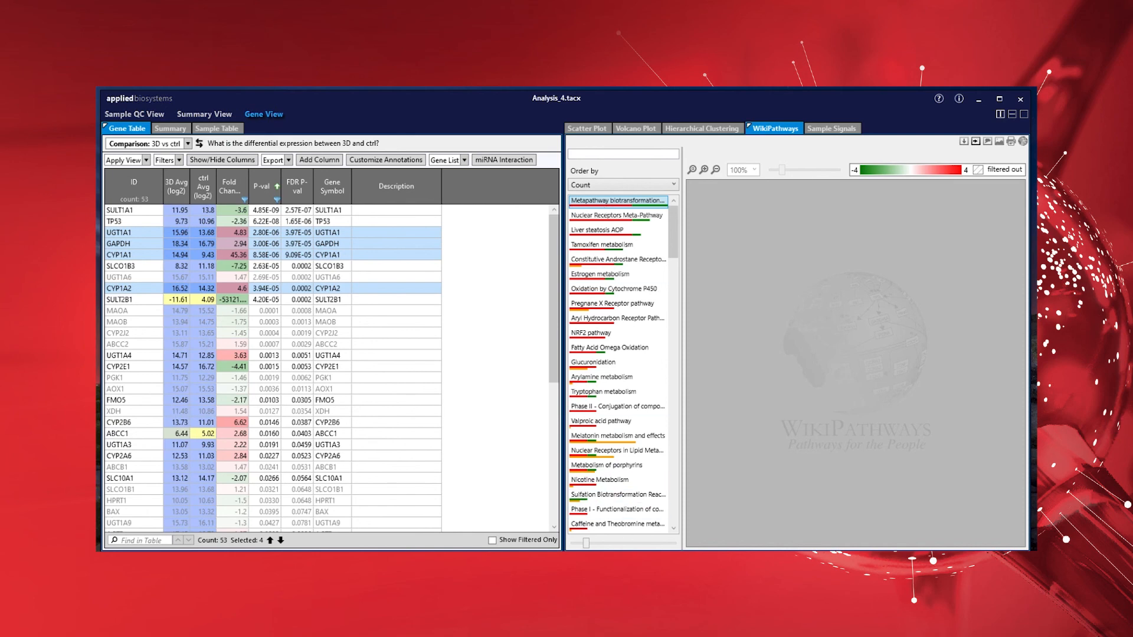
drag(563, 355, 273, 357)
click(332, 216)
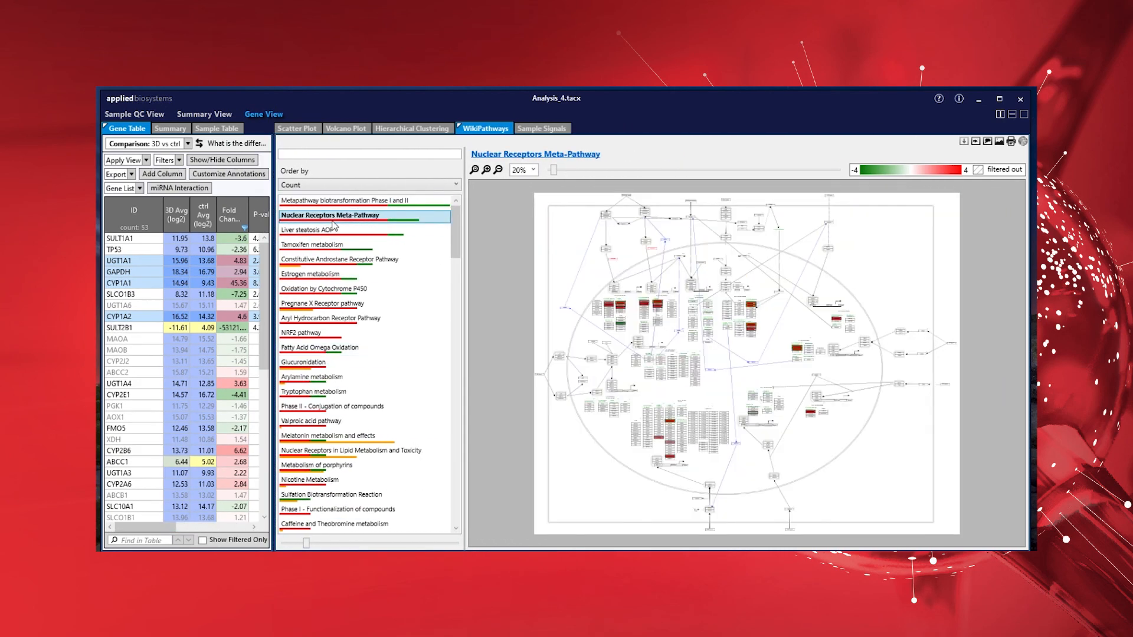
click(335, 231)
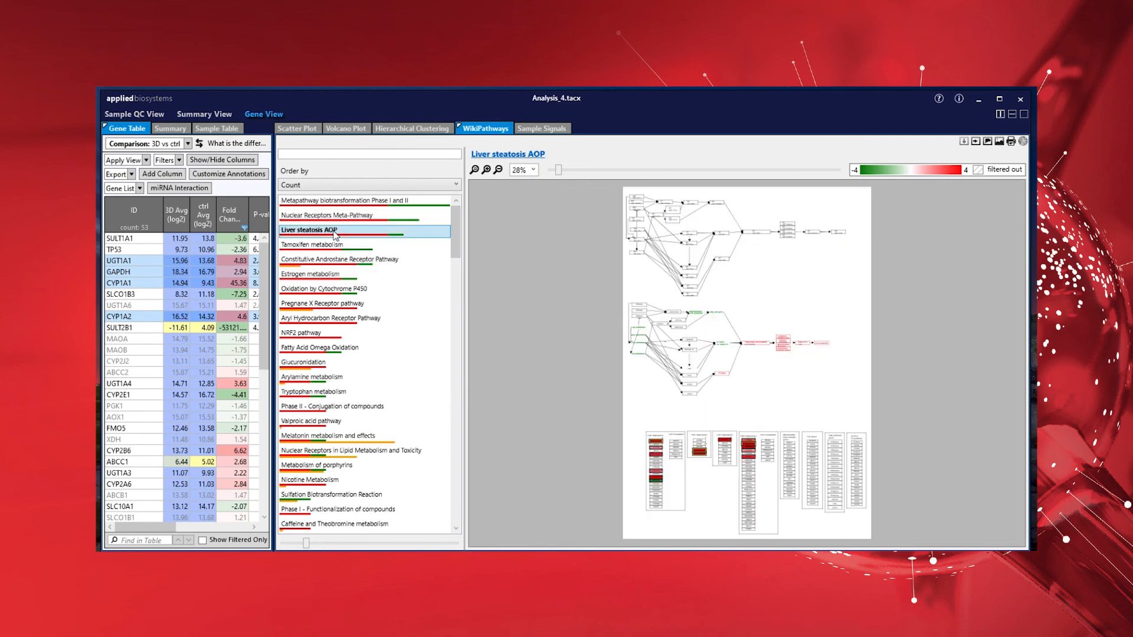
click(334, 246)
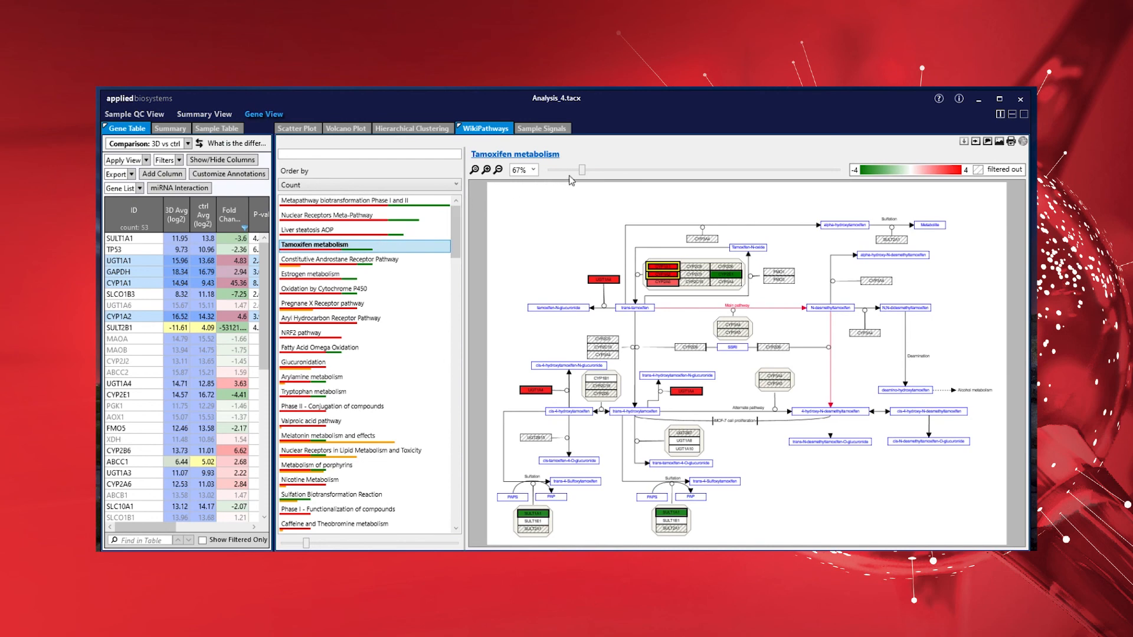
mouse_move(581, 170)
mouse_down()
mouse_move(606, 172)
mouse_move(589, 173)
mouse_up()
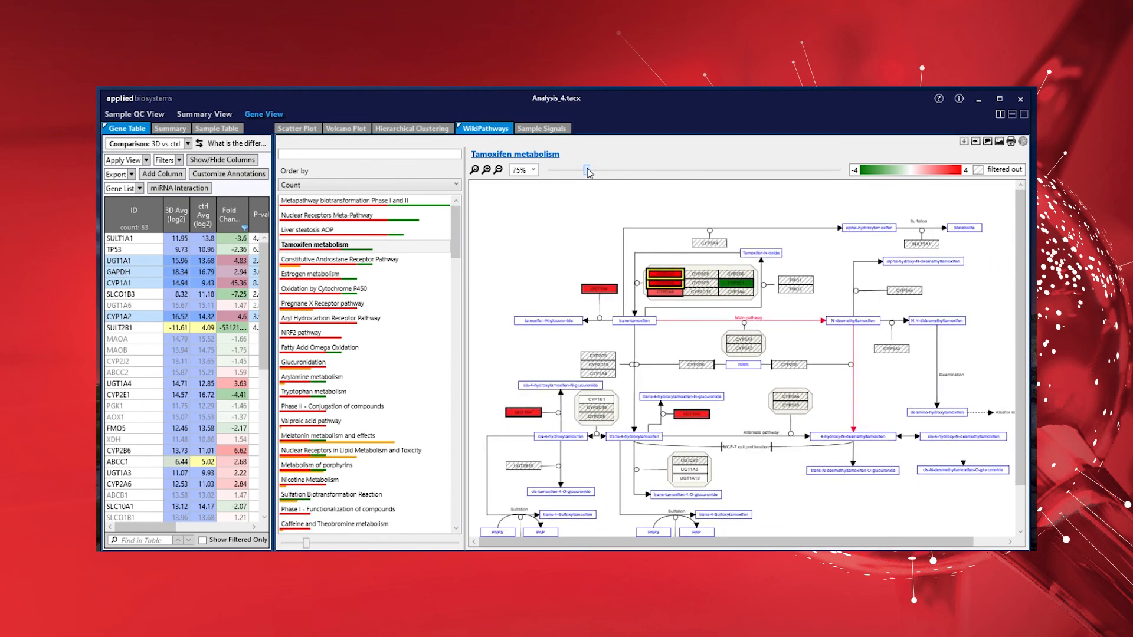